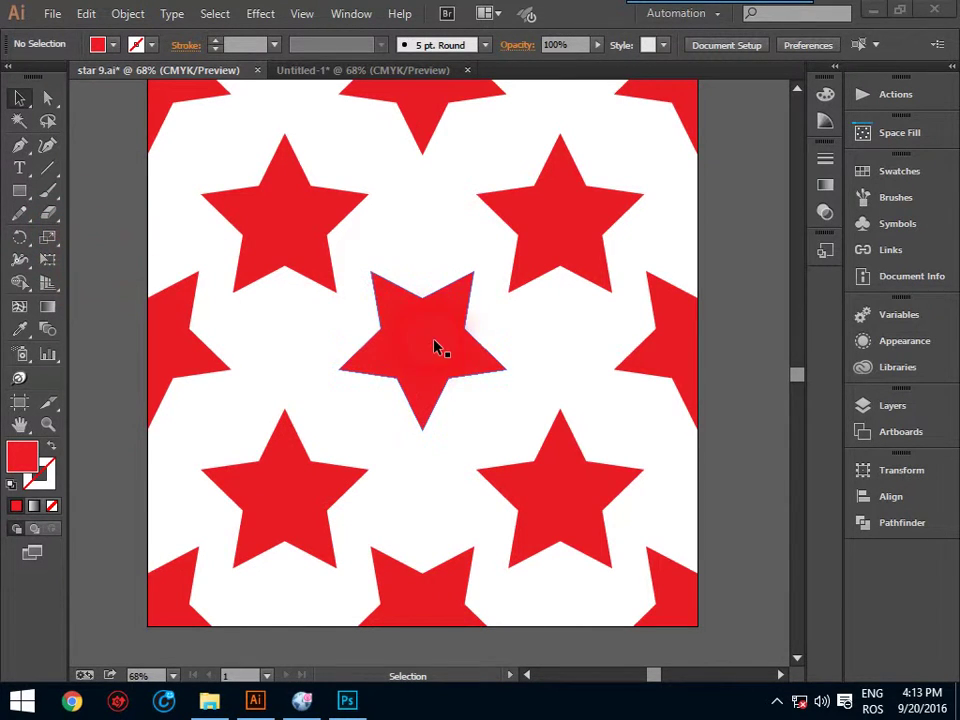
Step: Try navy and green fills on the lower-right star, then undo back to red and deselect
left_click(551, 251)
left_click(574, 490)
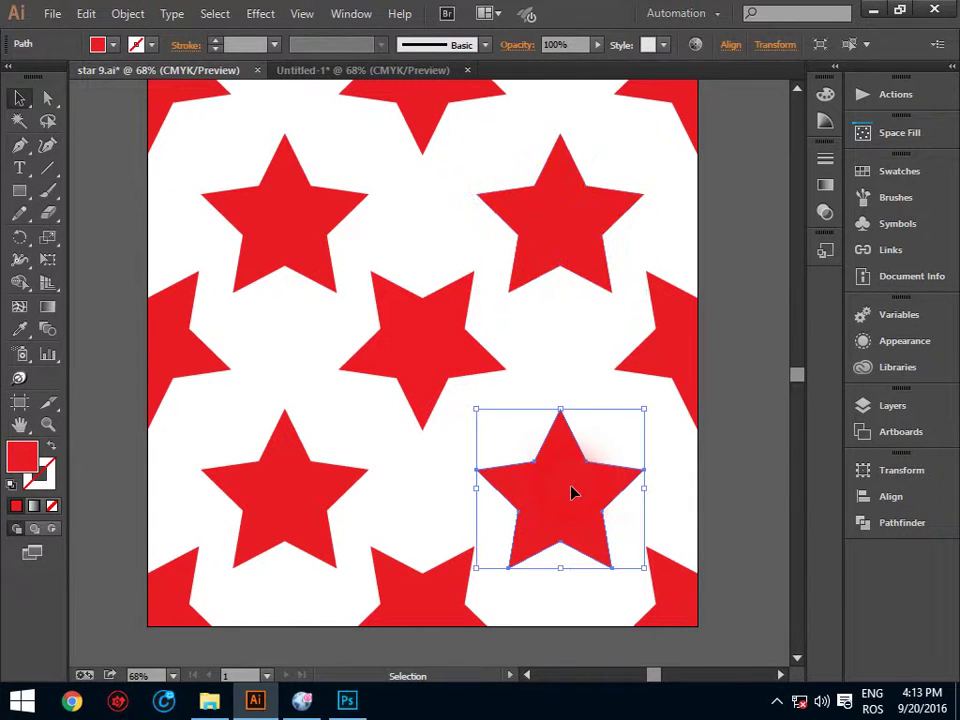
left_click(925, 180)
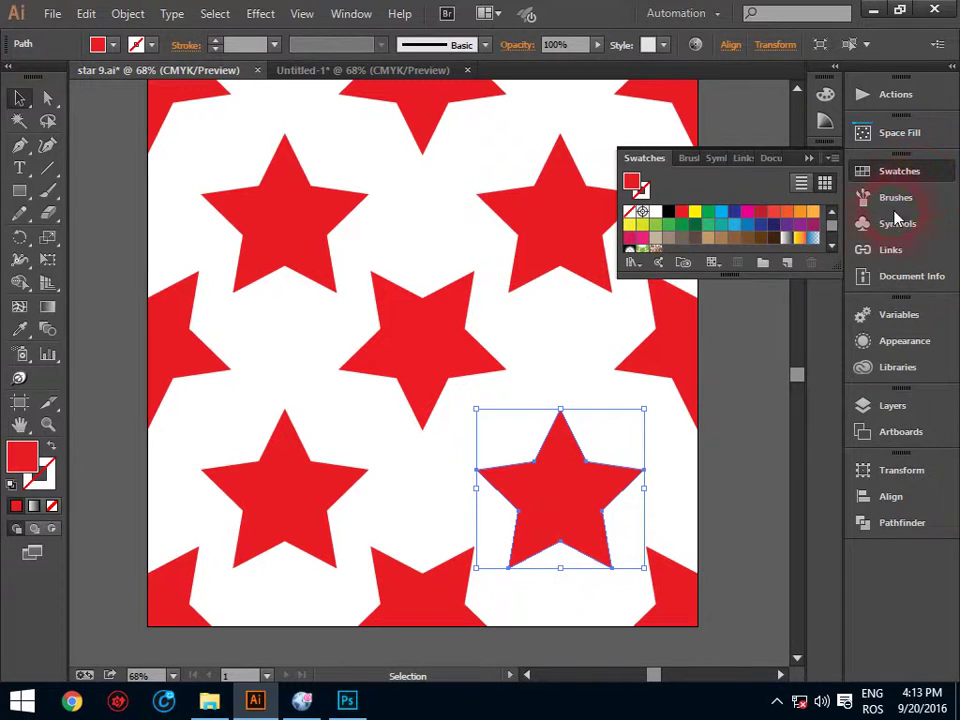
left_click(775, 226)
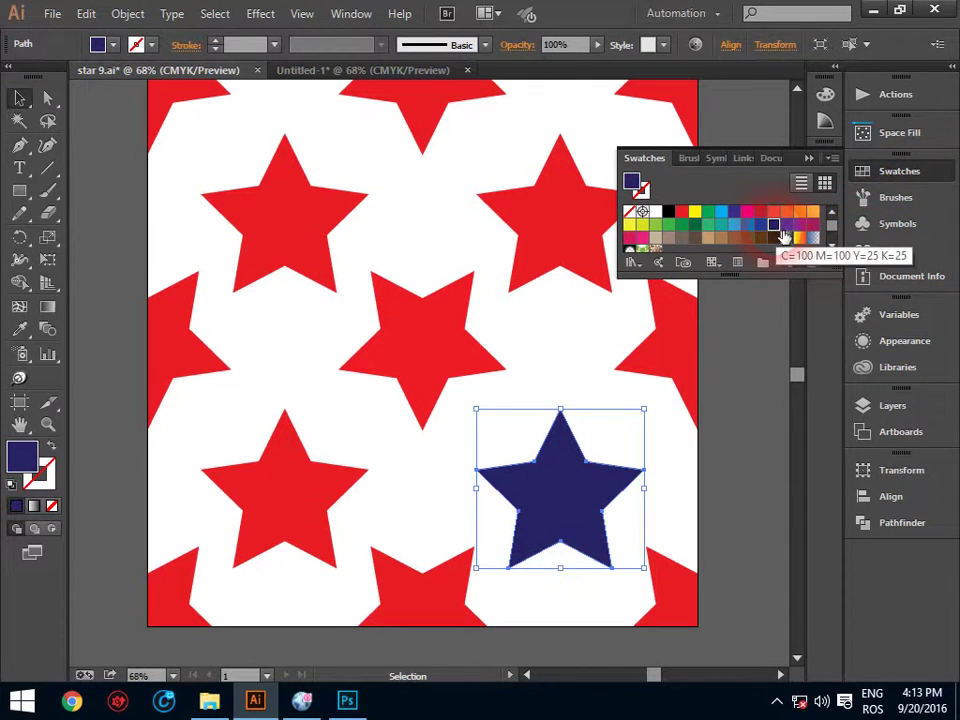
left_click(713, 214)
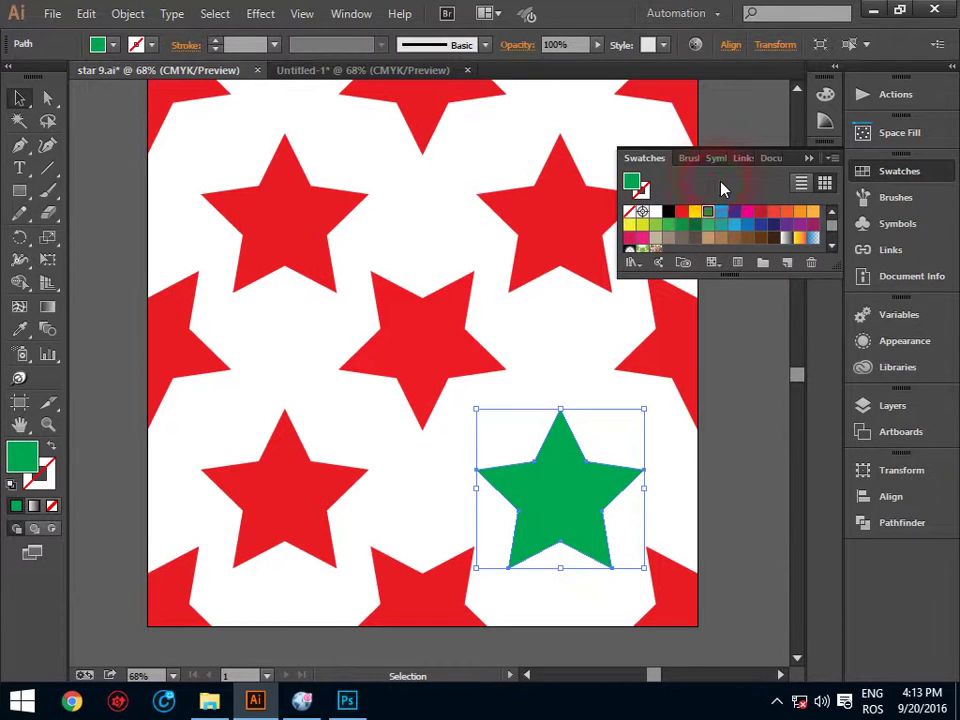
left_click(808, 160)
left_click(86, 15)
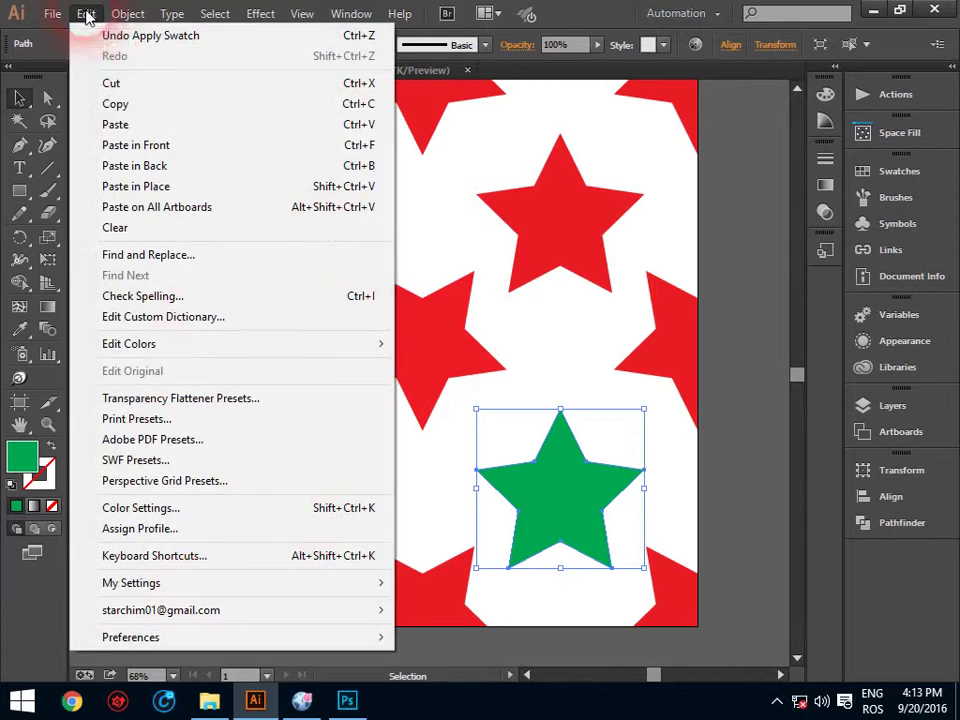
left_click(107, 35)
left_click(88, 15)
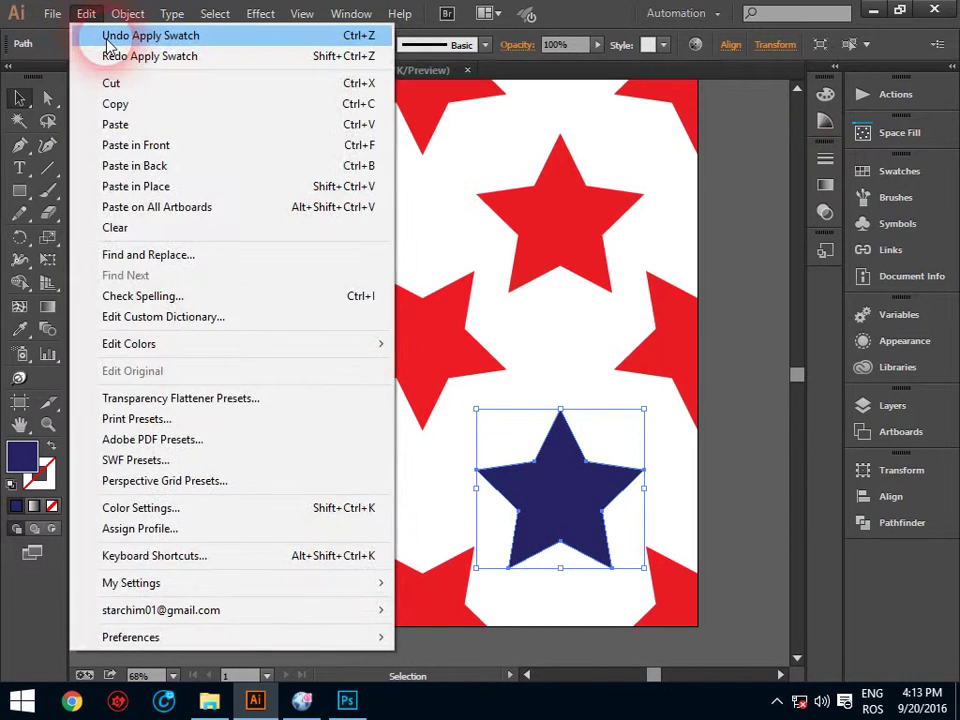
left_click(107, 38)
left_click(103, 107)
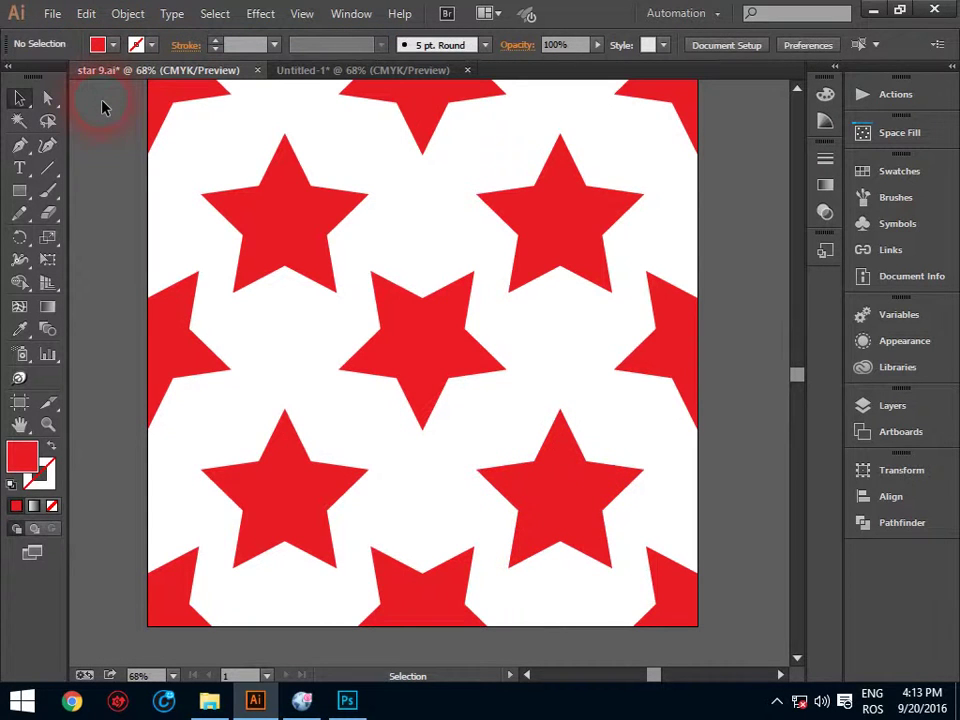
Step: Export the artwork as a PNG to the Desktop with Use Artboards ticked
left_click(58, 16)
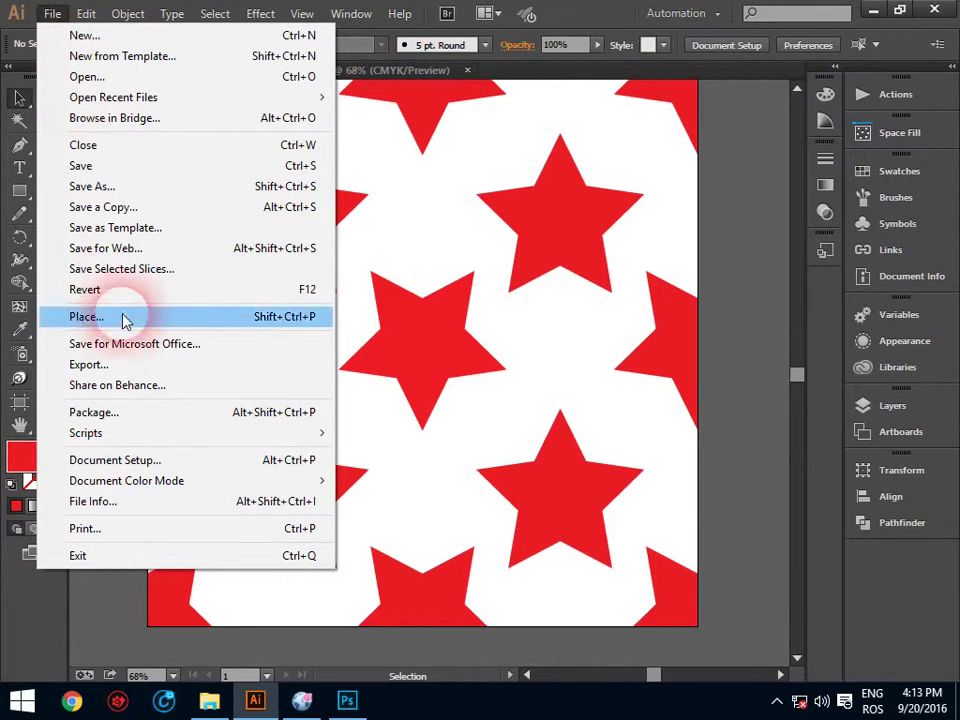
left_click(122, 368)
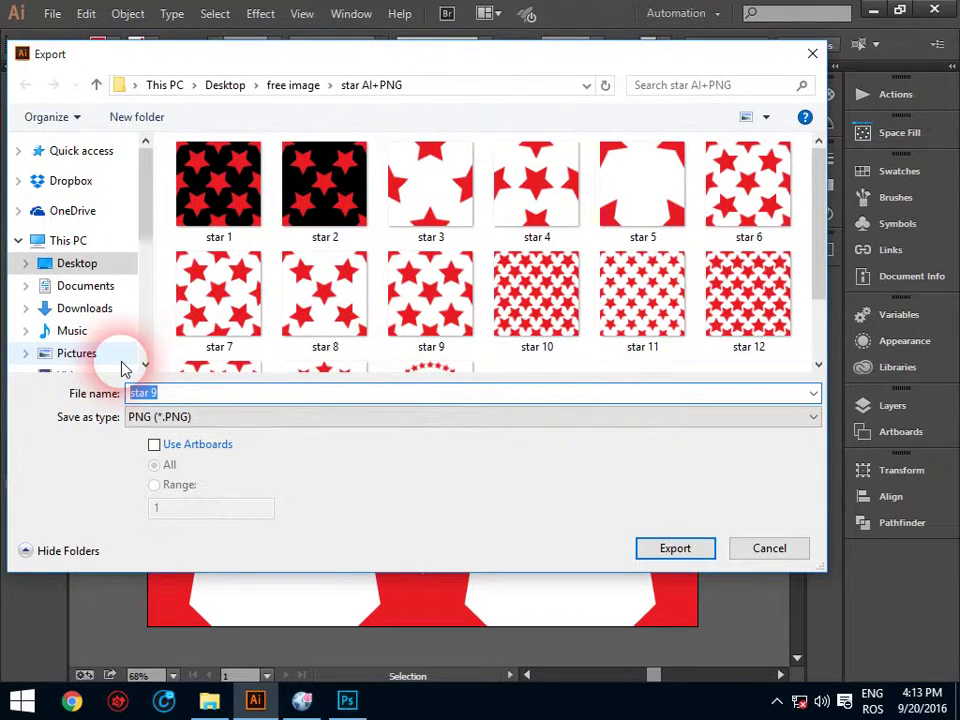
left_click(90, 265)
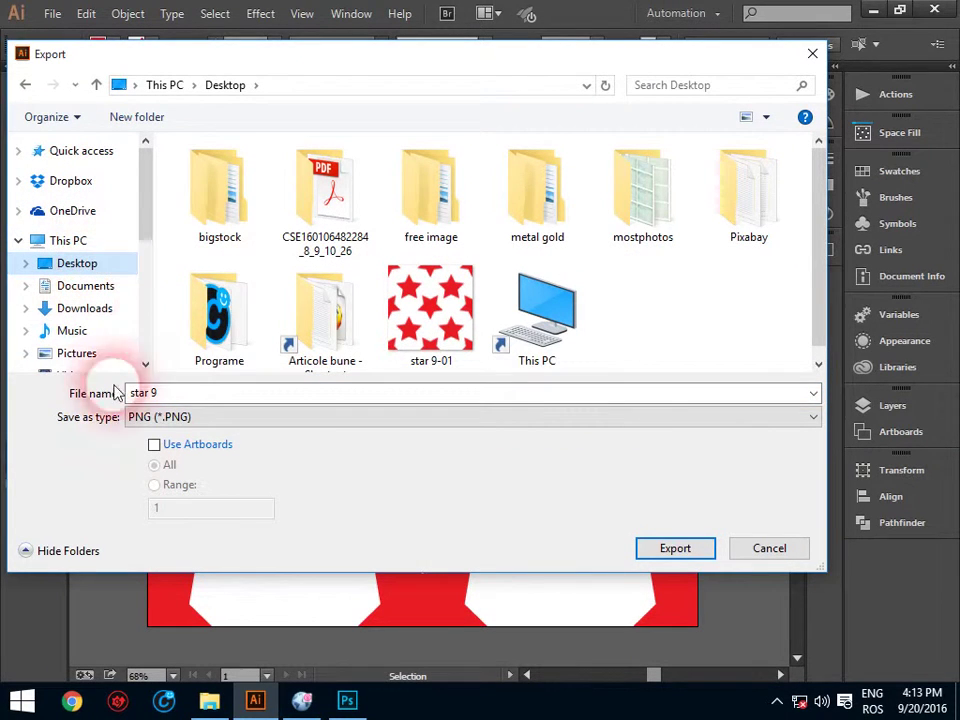
left_click(154, 444)
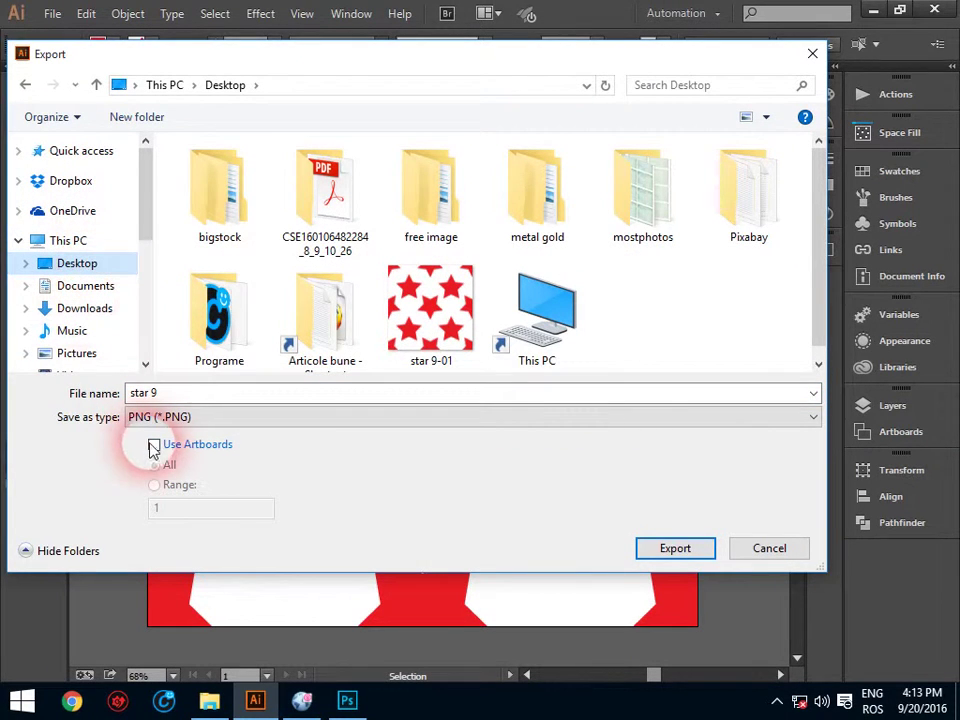
left_click(676, 548)
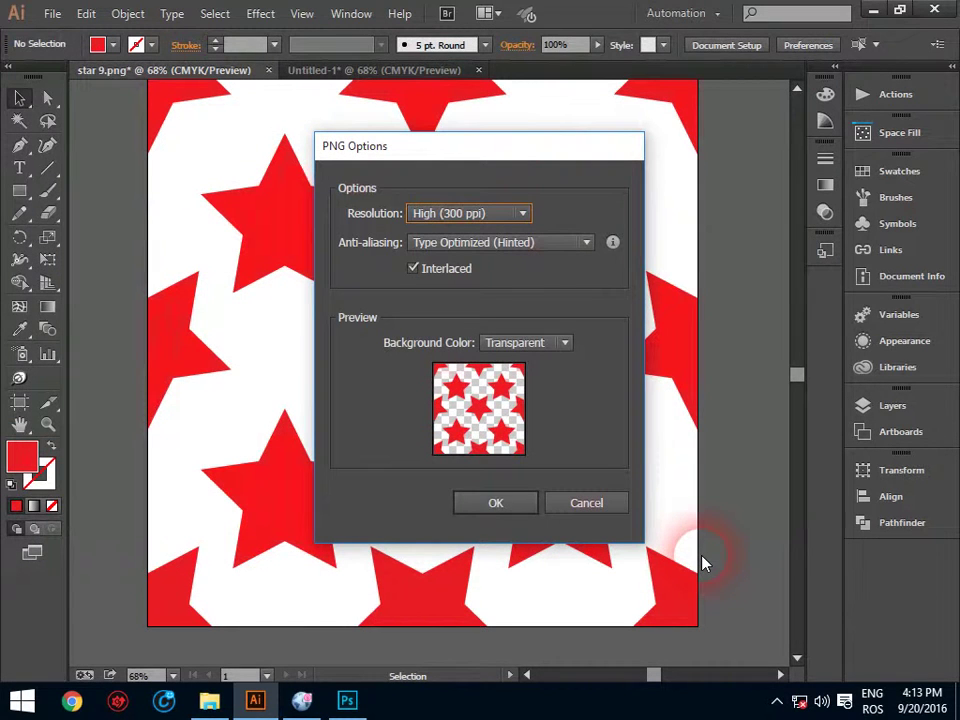
Step: Set PNG options to Screen (72 ppi) and a white background, replacing star 9-01.png
left_click(527, 216)
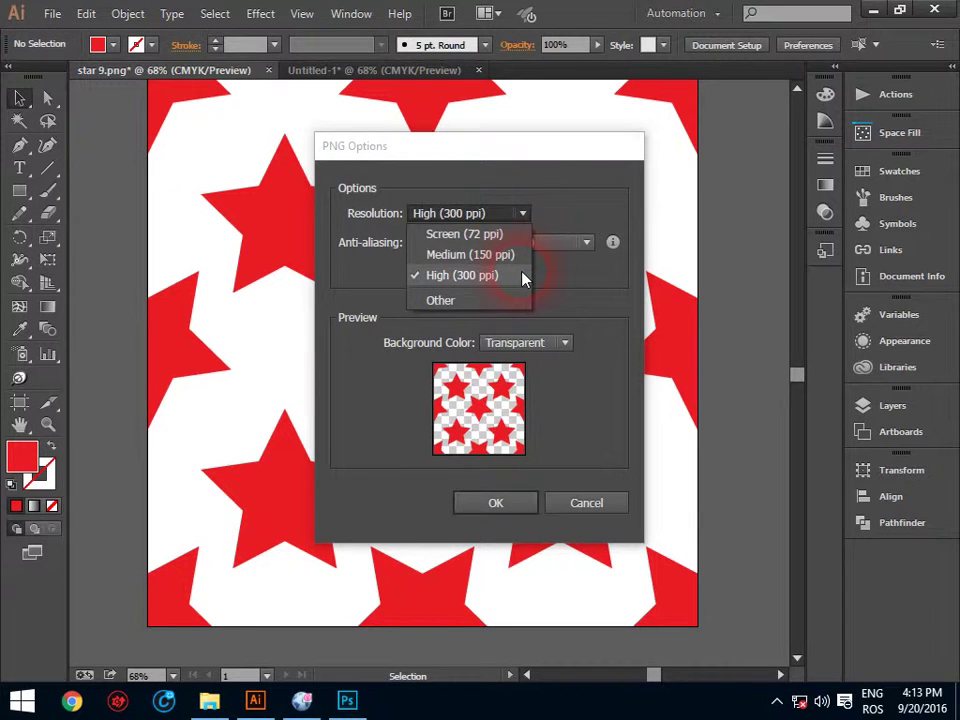
left_click(522, 278)
left_click(524, 210)
left_click(518, 237)
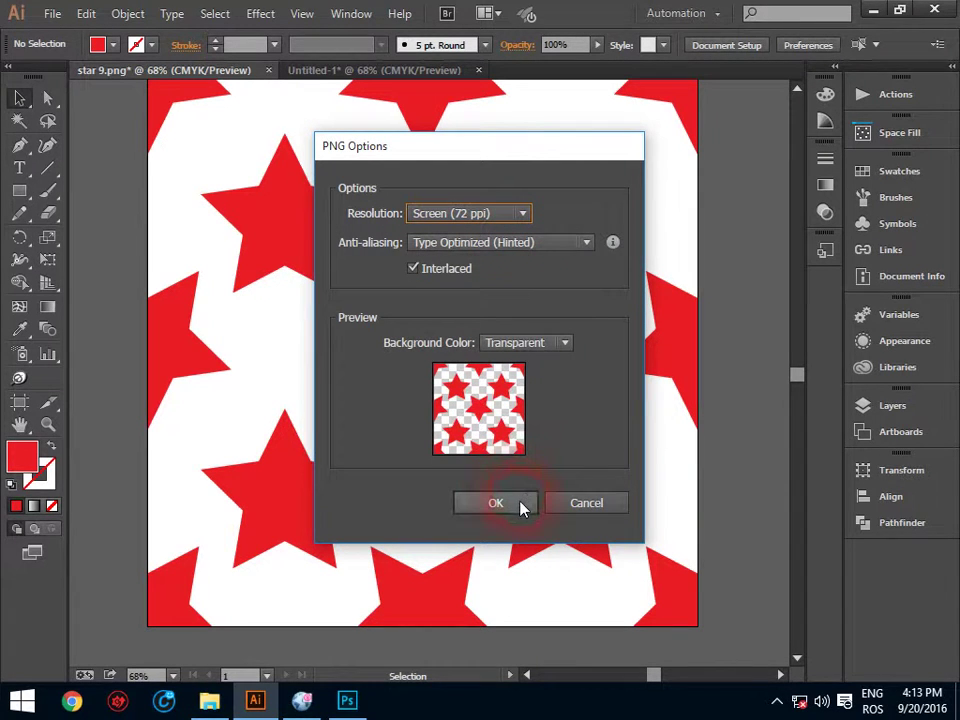
left_click(566, 350)
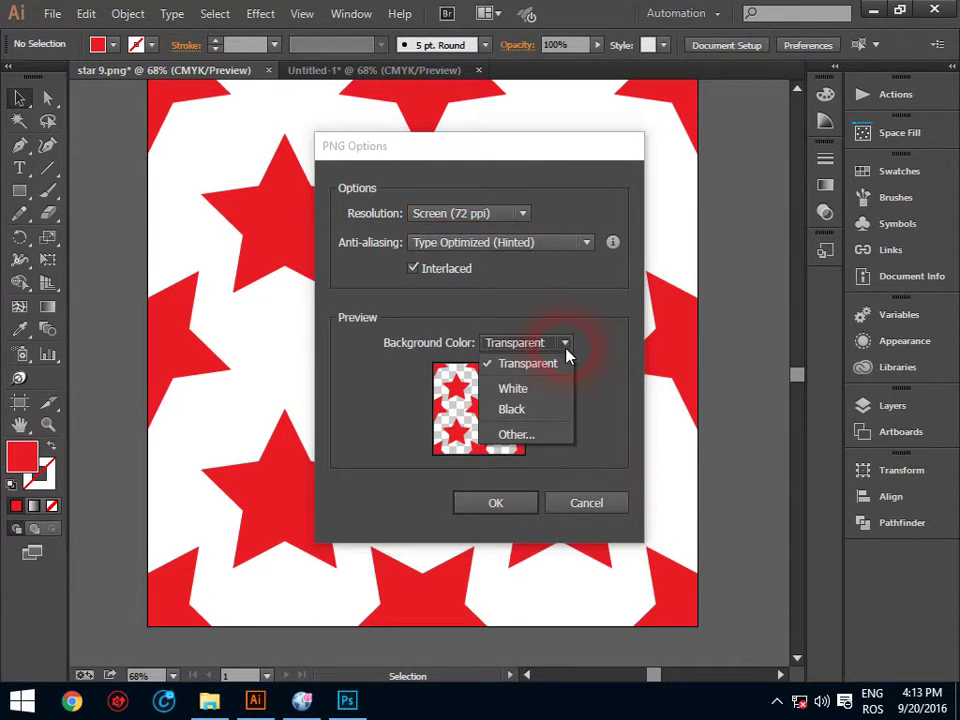
left_click(552, 400)
left_click(513, 505)
left_click(590, 405)
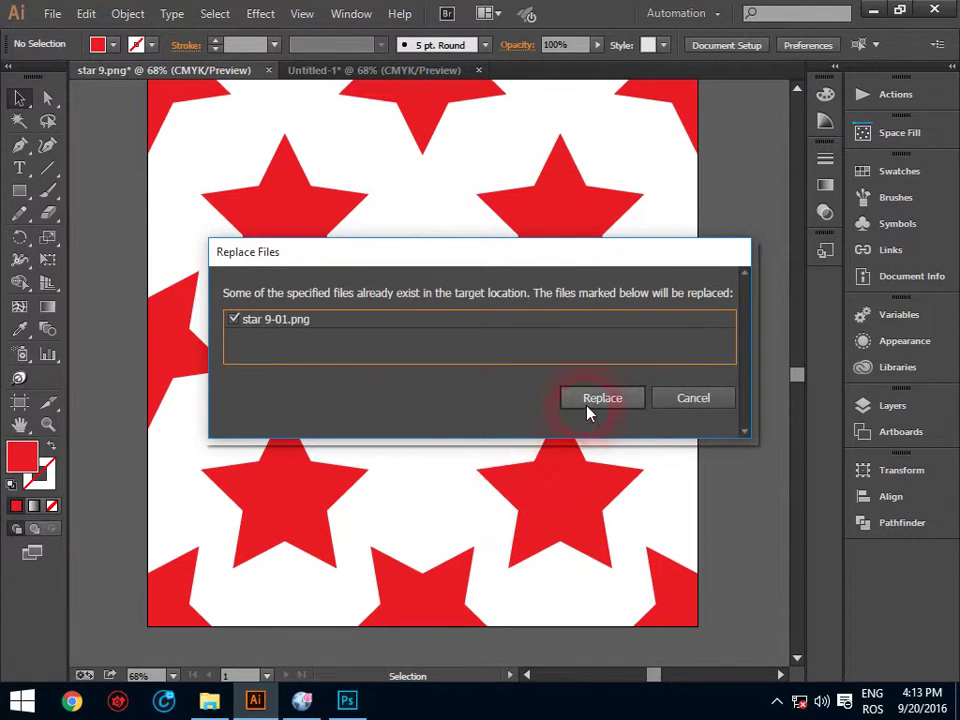
Step: Switch to Photoshop and open star 9-01.png from the Desktop
left_click(872, 11)
mouse_move(346, 701)
left_click(365, 704)
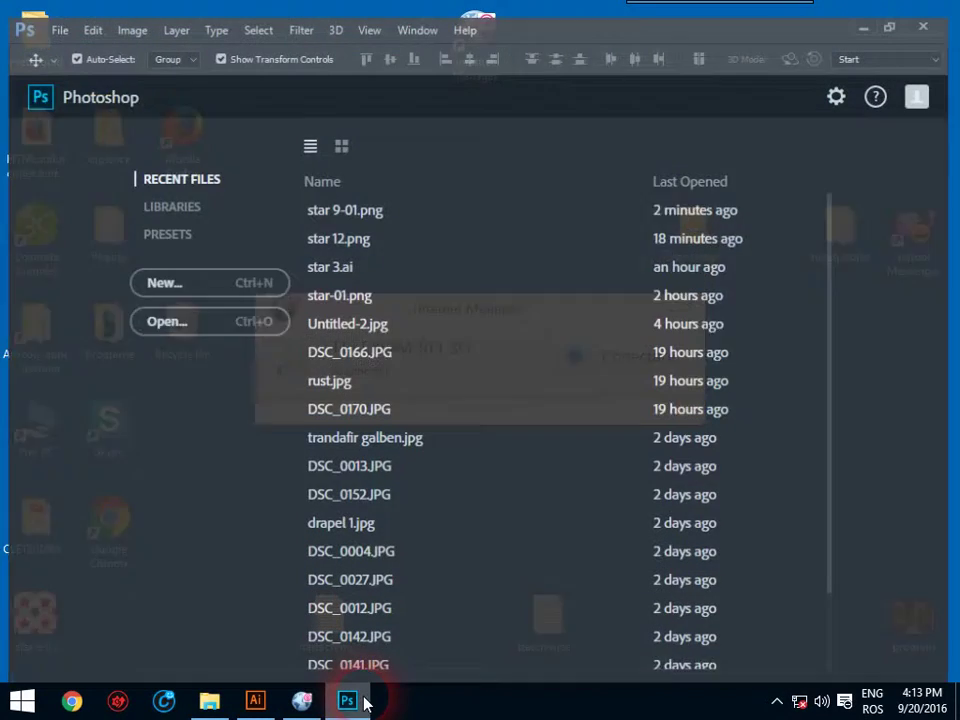
left_click(189, 313)
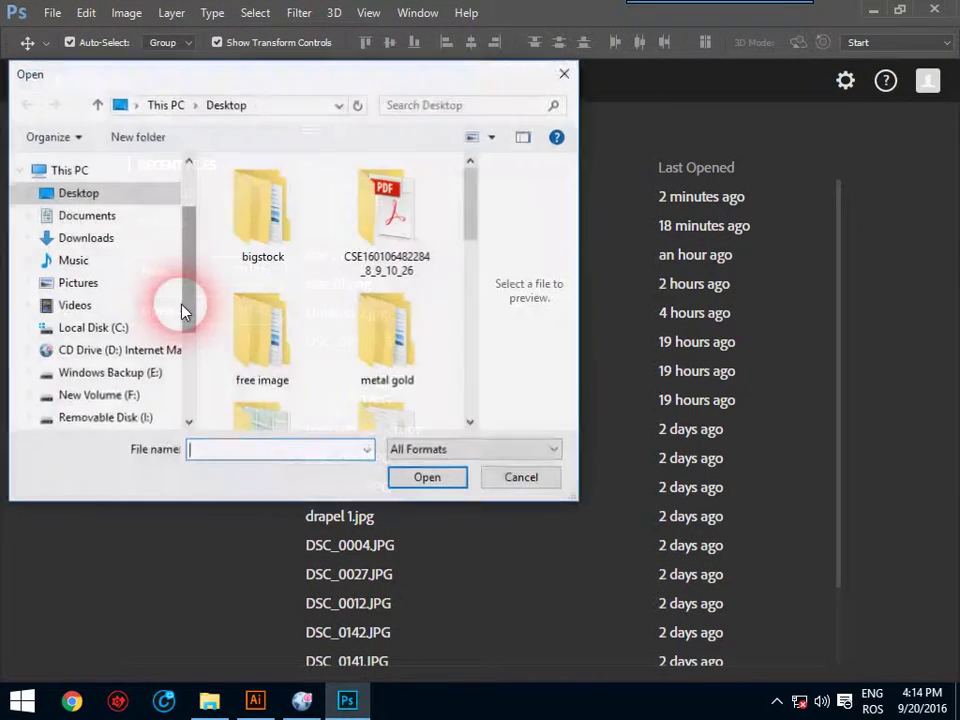
left_click_drag(468, 218, 471, 347)
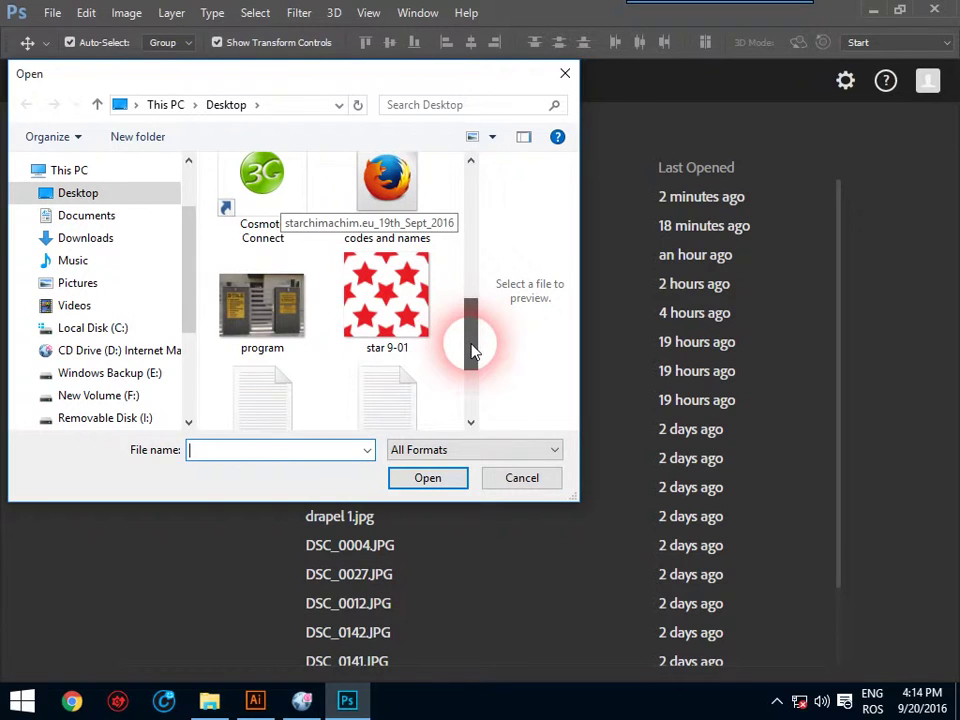
left_click(387, 300)
left_click(430, 478)
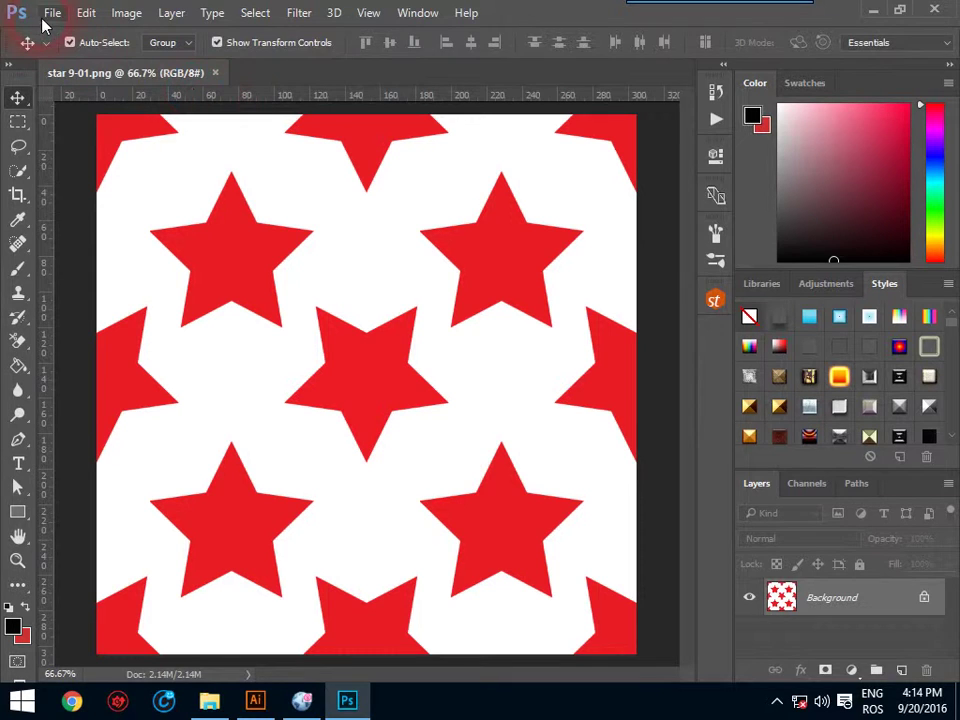
Step: Check in Image Size that the image is 864 × 864 px at 72 ppi
left_click(124, 13)
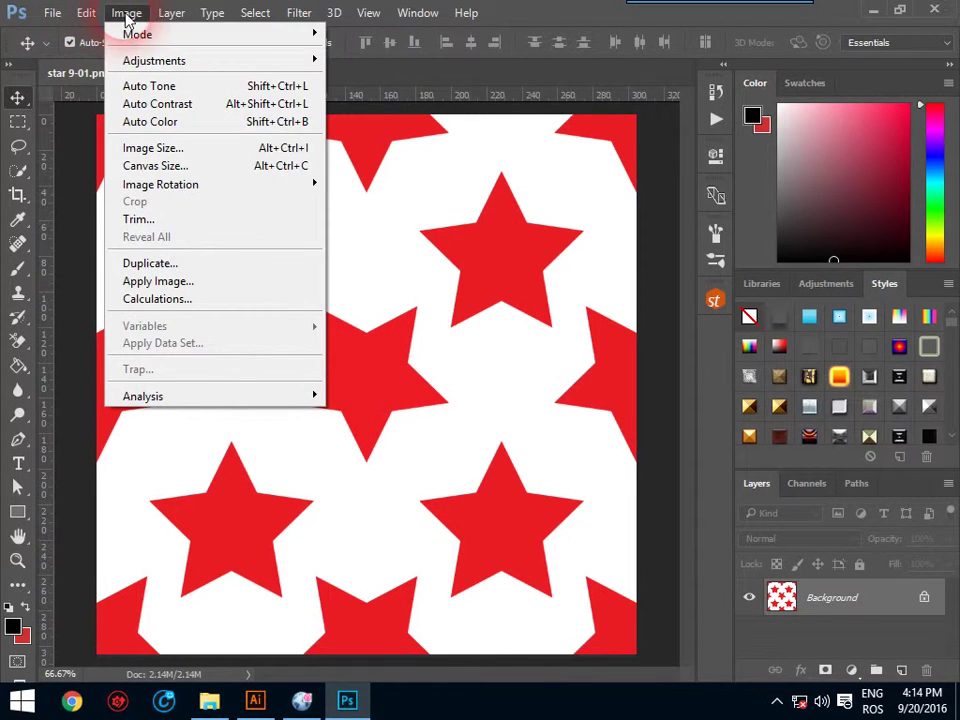
left_click(183, 152)
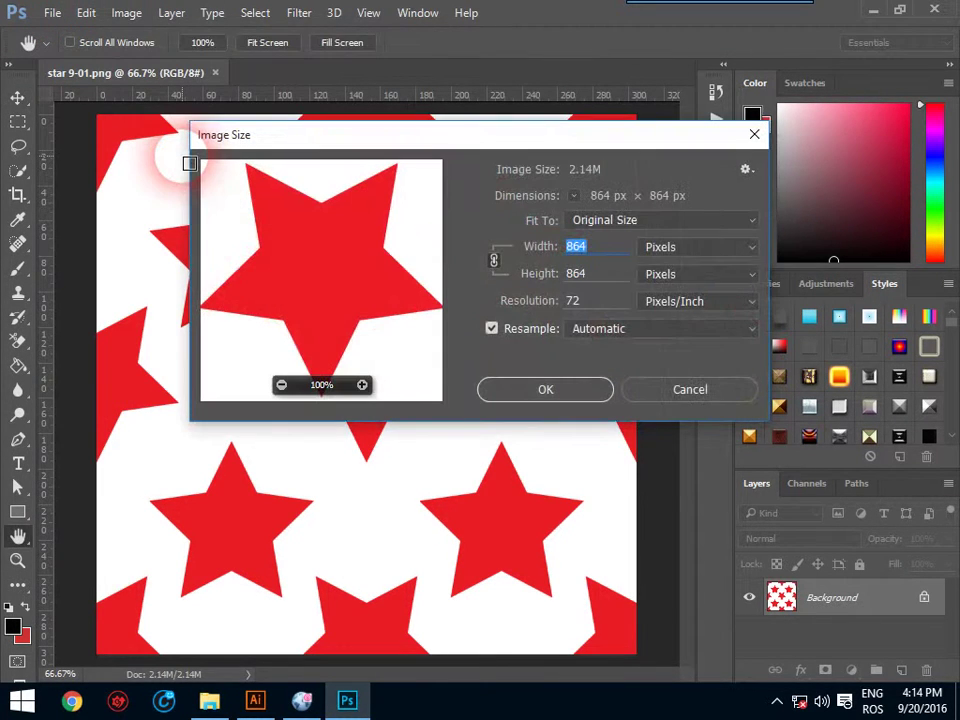
left_click(760, 143)
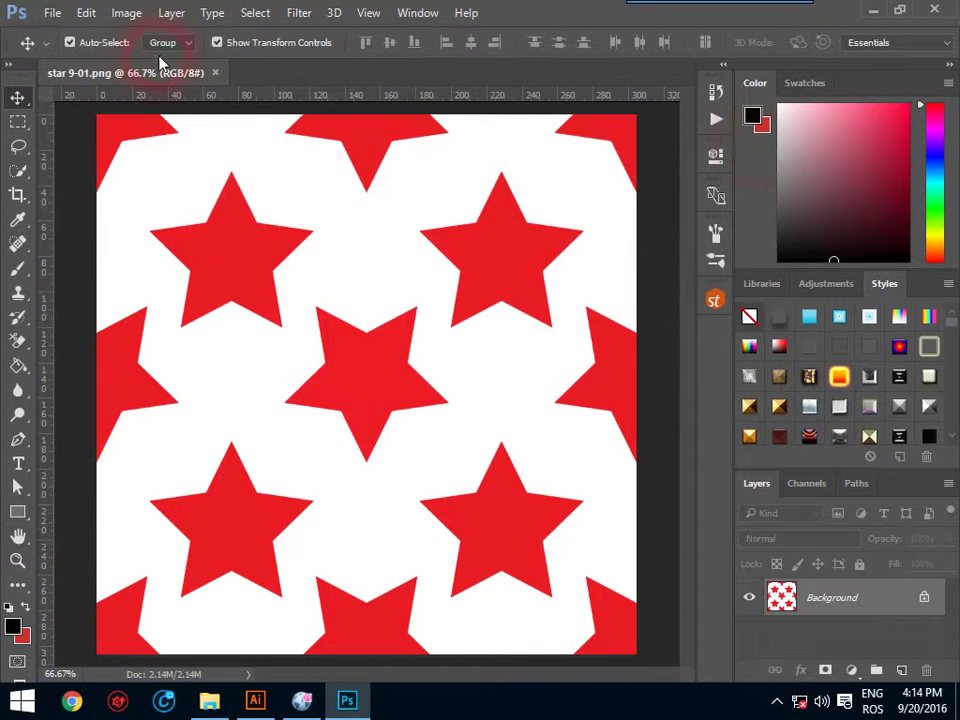
left_click(52, 13)
Step: Create a new blank 3600 × 3600 px document, Untitled-1
left_click(68, 32)
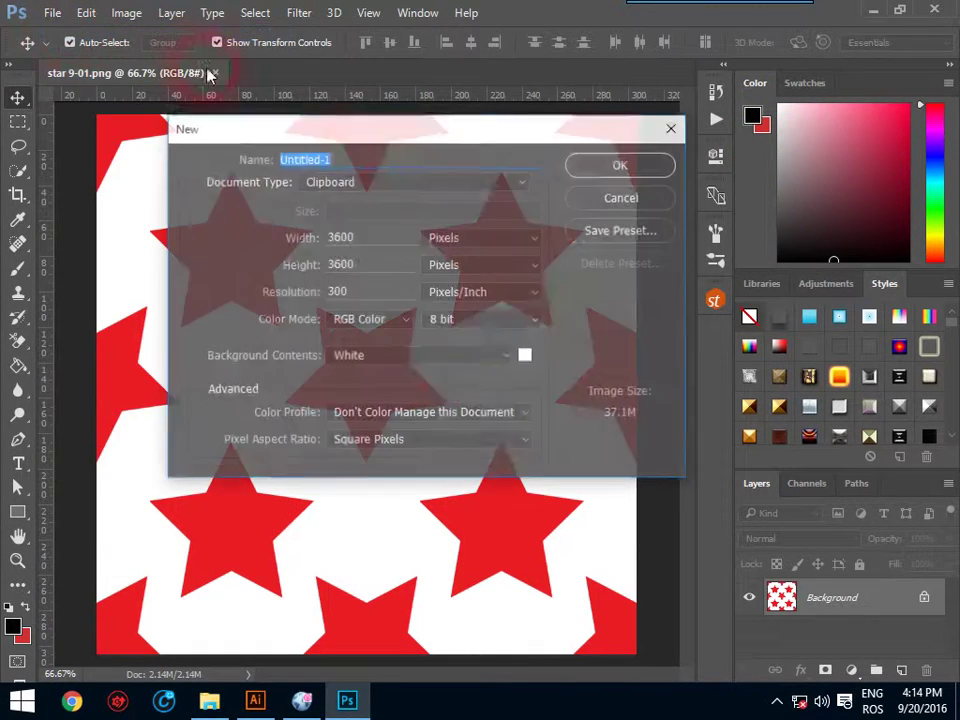
left_click(606, 170)
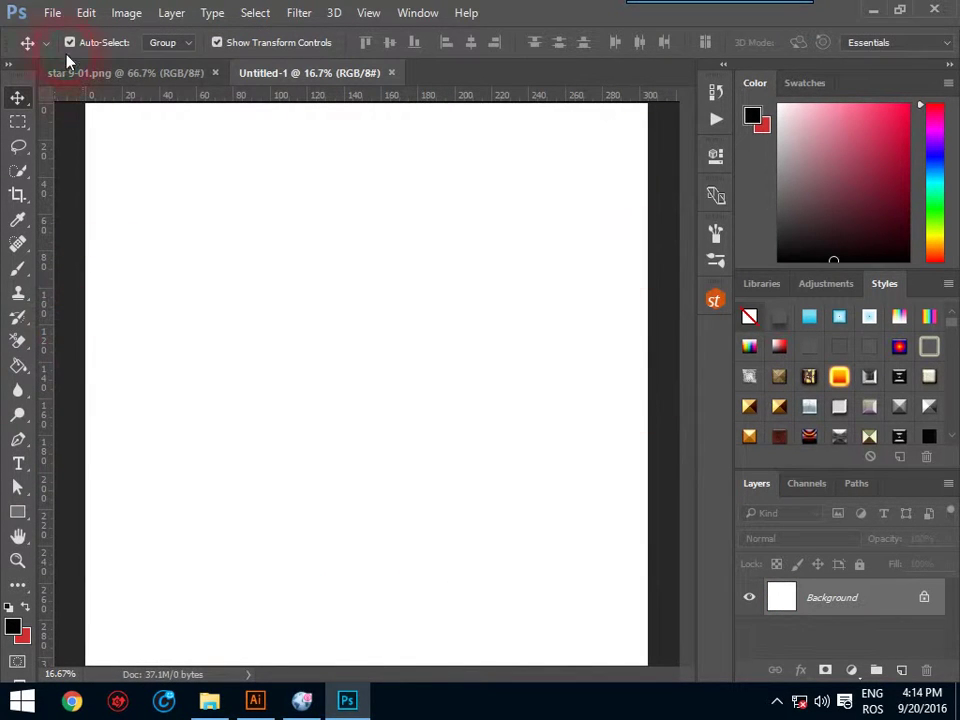
left_click(95, 76)
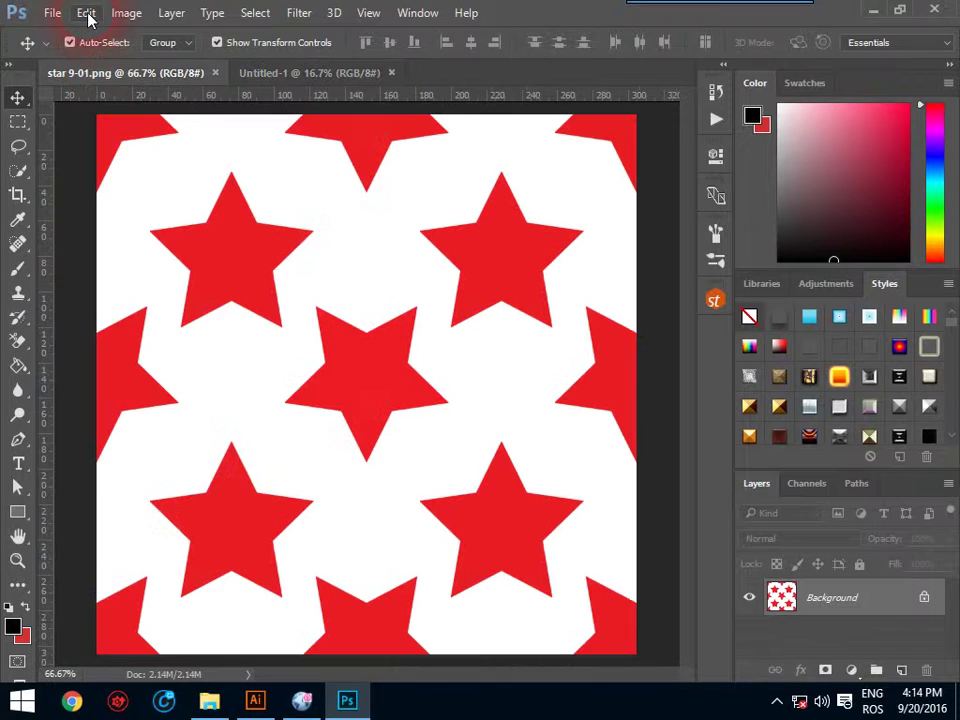
Step: Define the star image as a pattern named star 9-01.png and return to Untitled-1
left_click(87, 14)
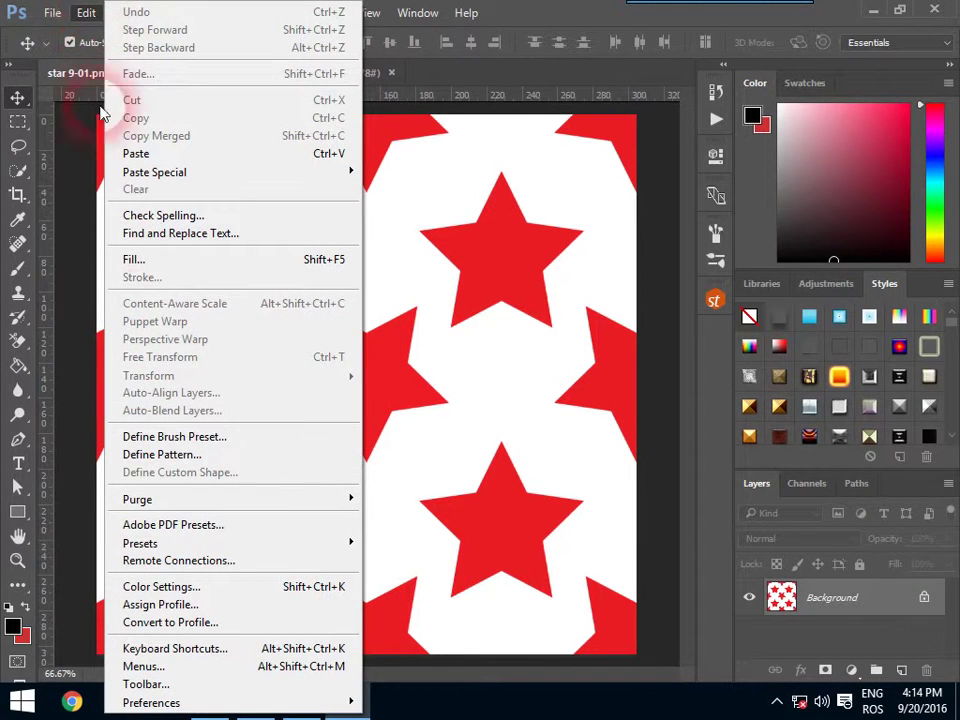
left_click(348, 456)
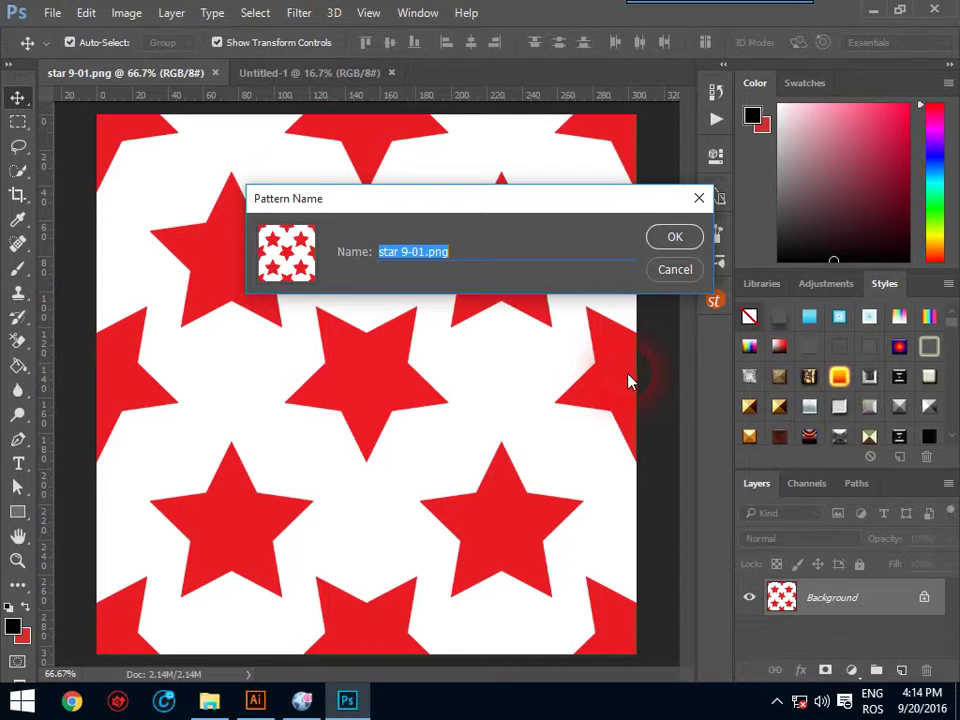
left_click(688, 238)
left_click(332, 76)
left_click(306, 75)
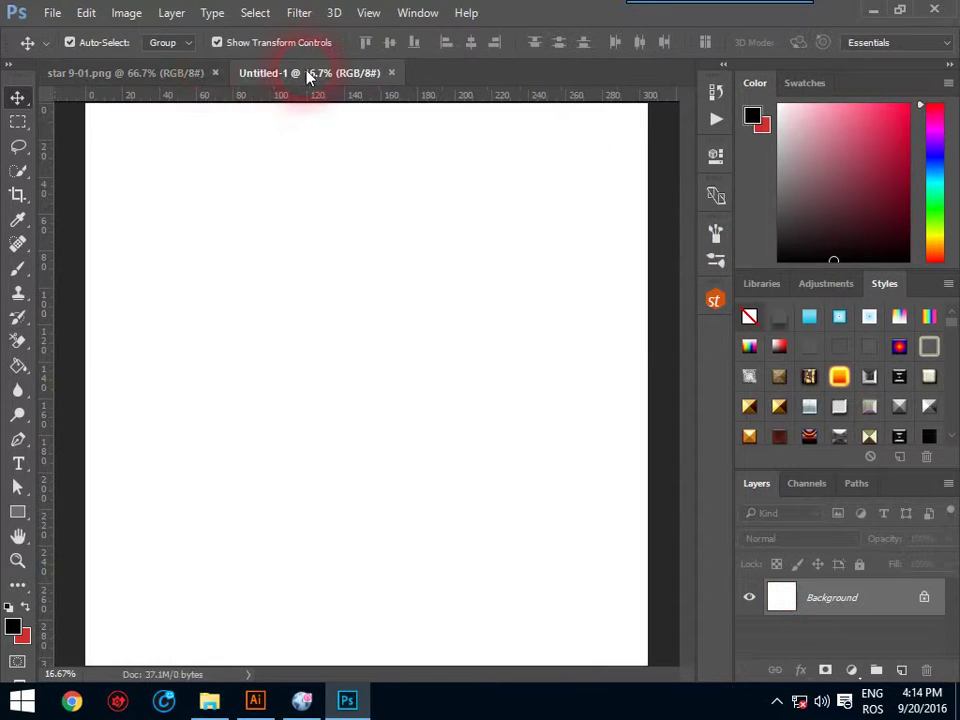
Step: Fill Untitled-1 with the star 9-01.png custom pattern, then undo the fill
left_click(88, 16)
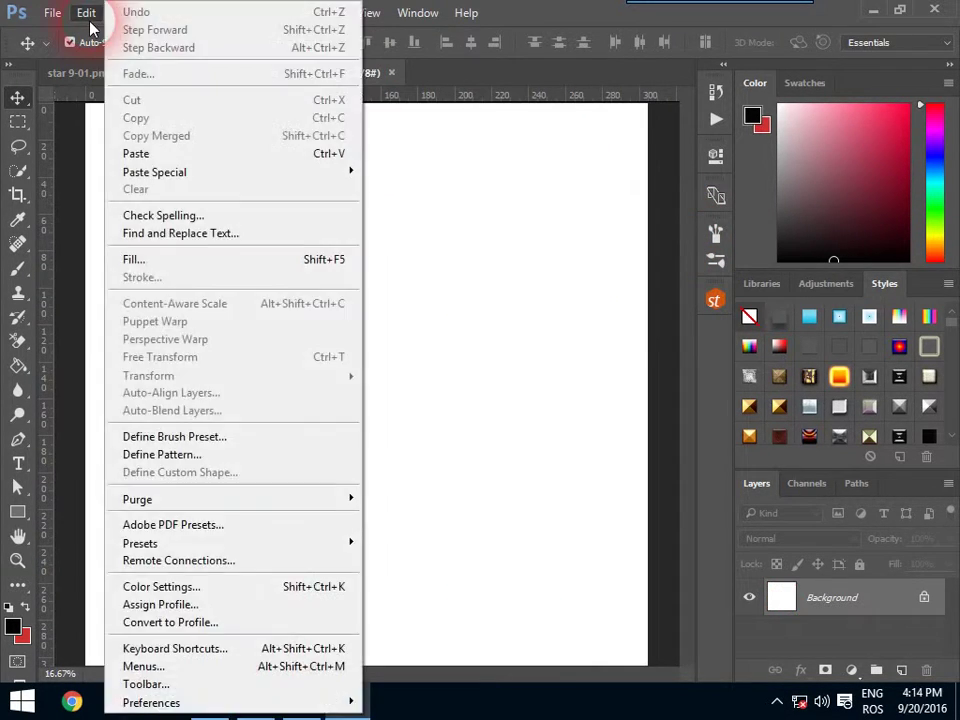
left_click(171, 262)
left_click(460, 243)
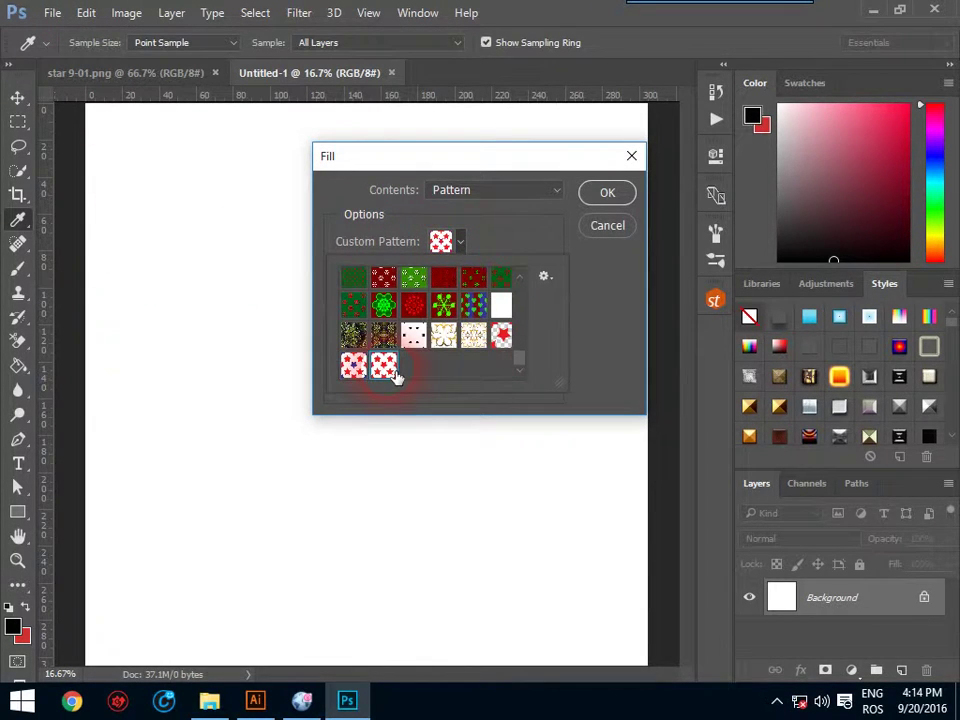
left_click(607, 193)
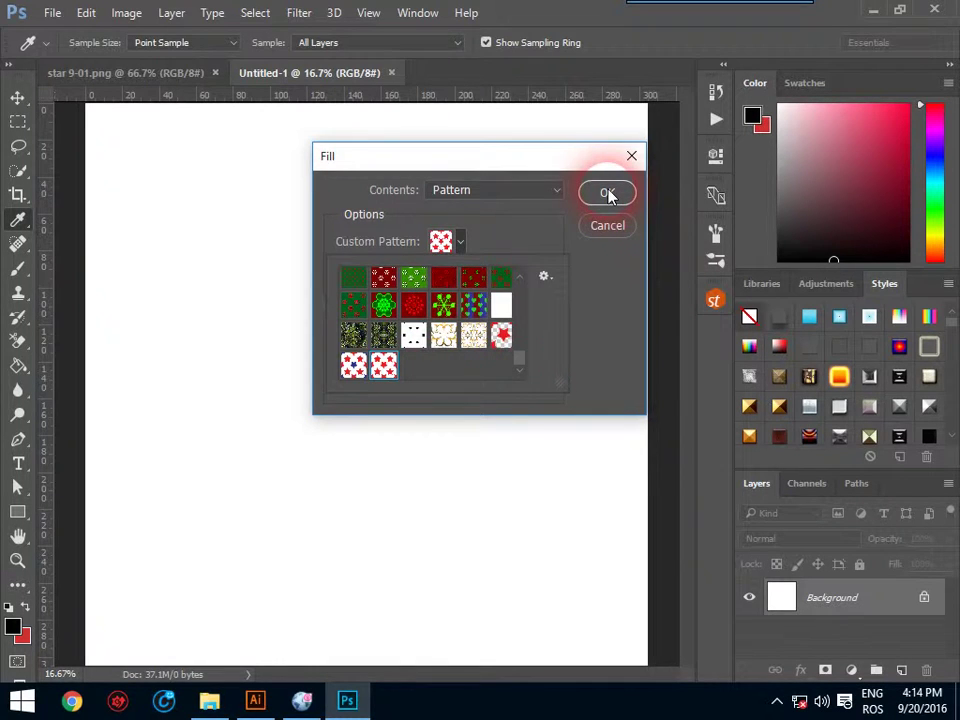
left_click(609, 194)
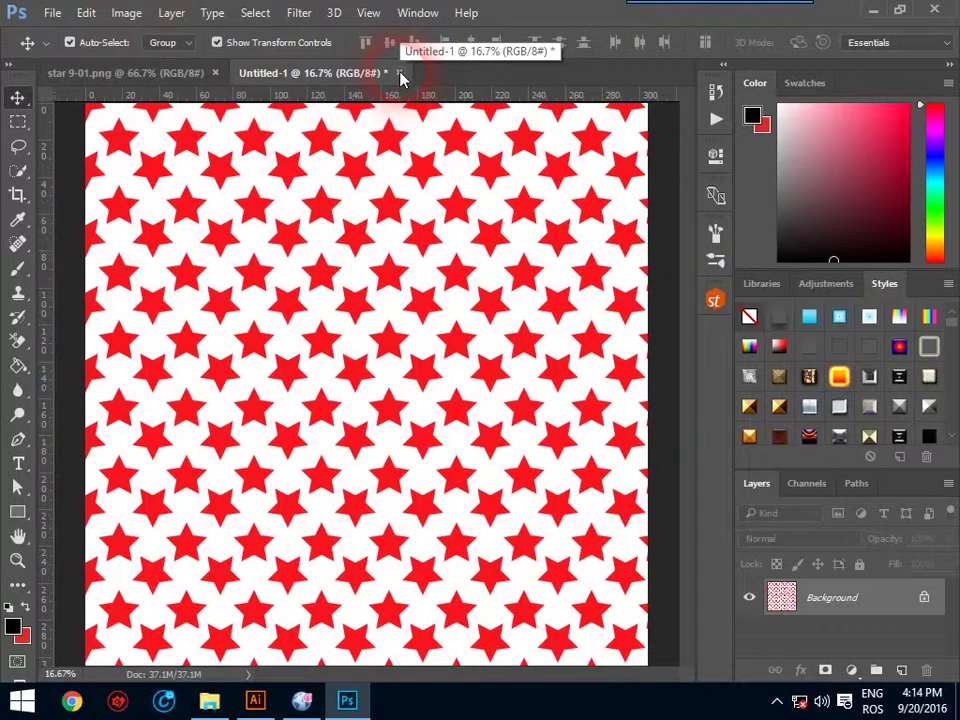
left_click(86, 14)
left_click(142, 12)
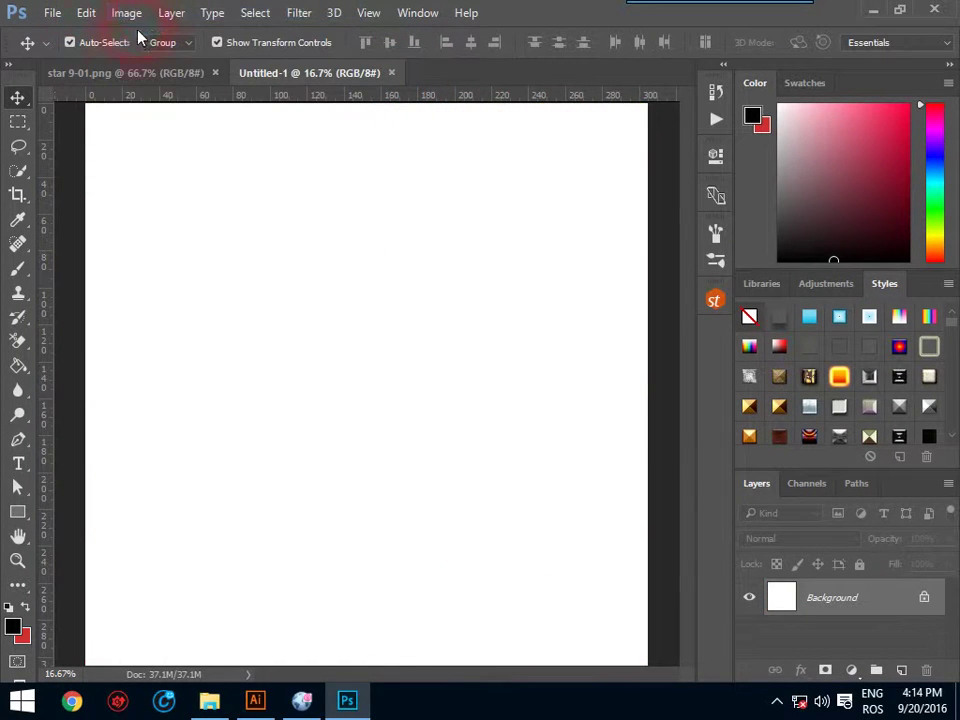
Step: Close the star 9-01.png image and bring the star 9.ai artwork forward in Illustrator
left_click(124, 76)
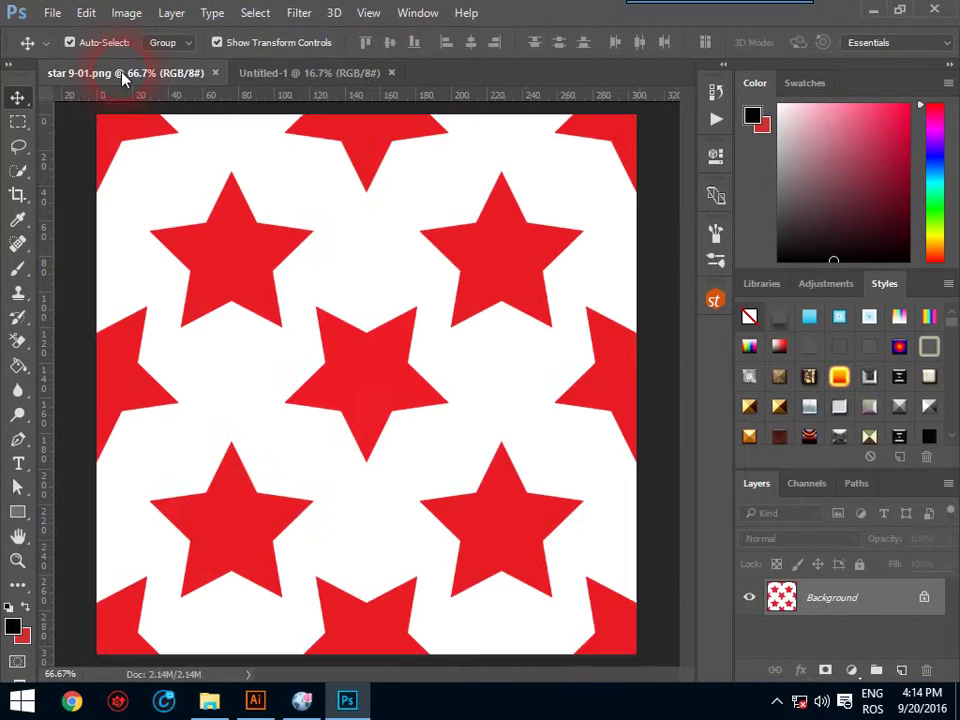
left_click(214, 73)
left_click(873, 10)
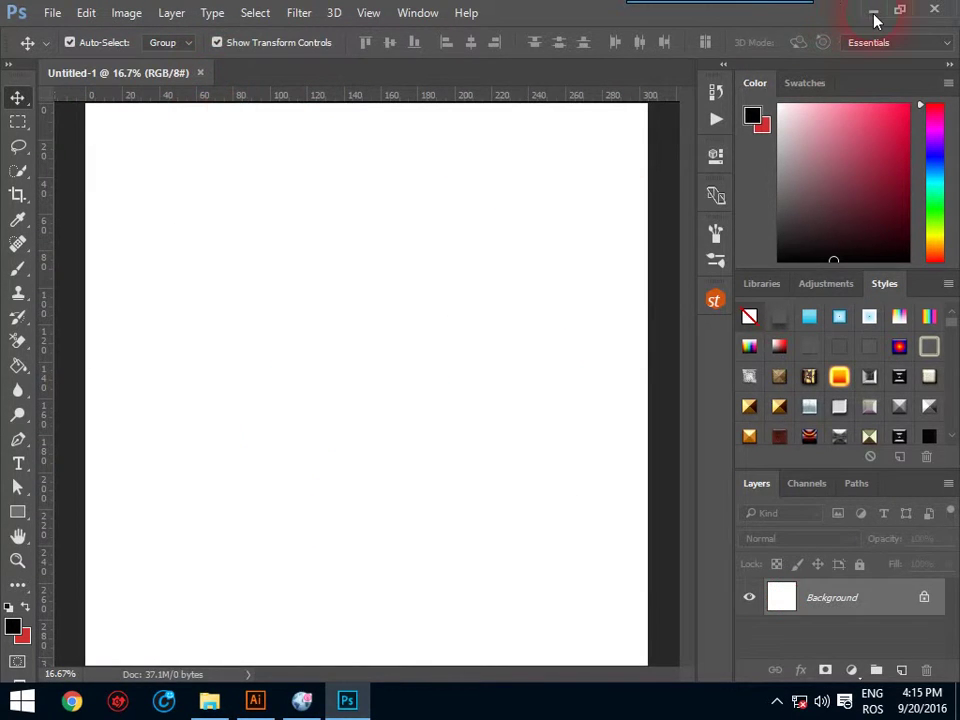
left_click(262, 702)
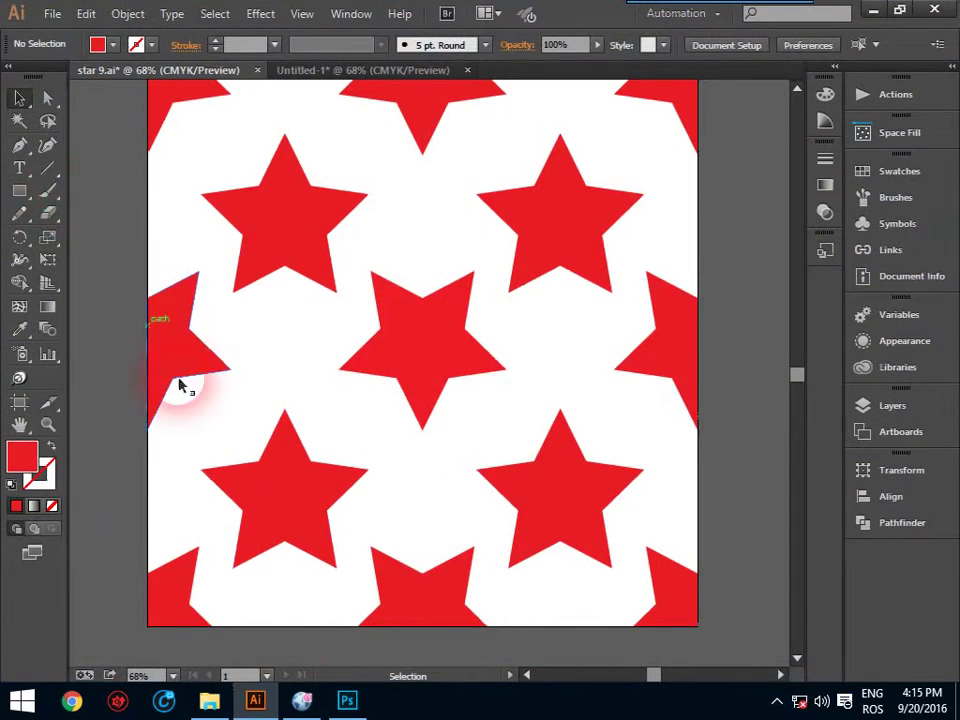
Step: Export the artboard as a PNG to the desktop with Use Artboards ticked
left_click(52, 14)
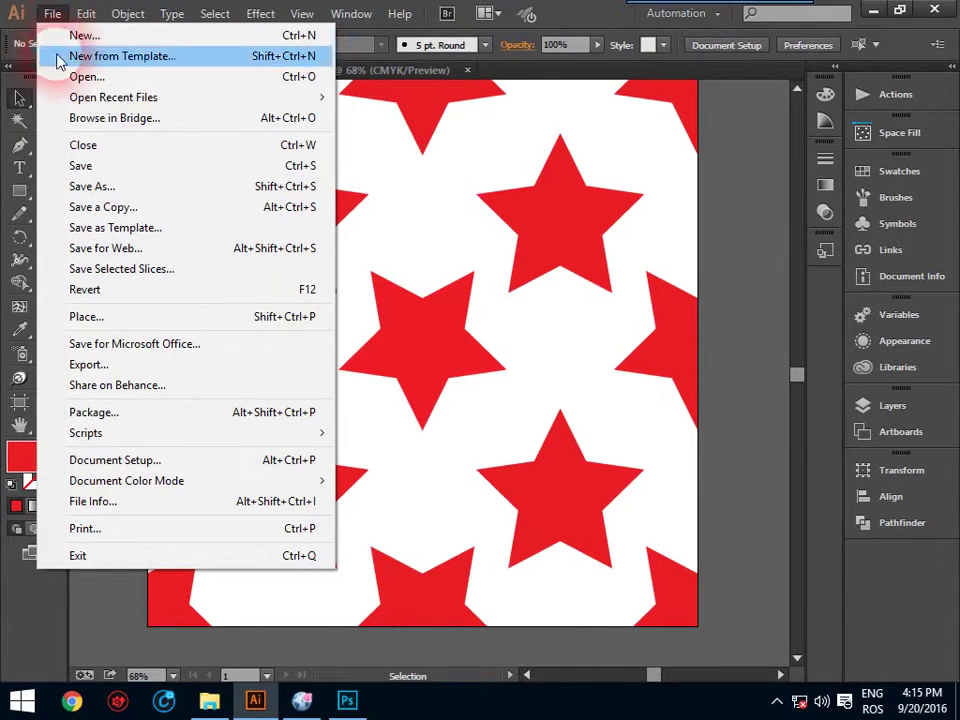
left_click(84, 365)
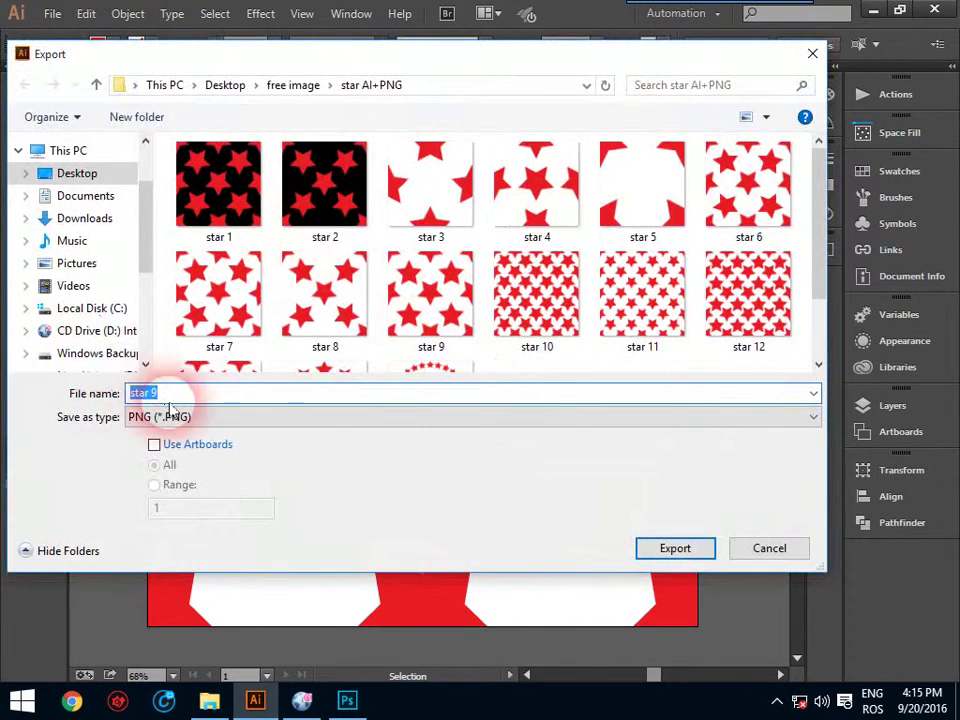
left_click(154, 444)
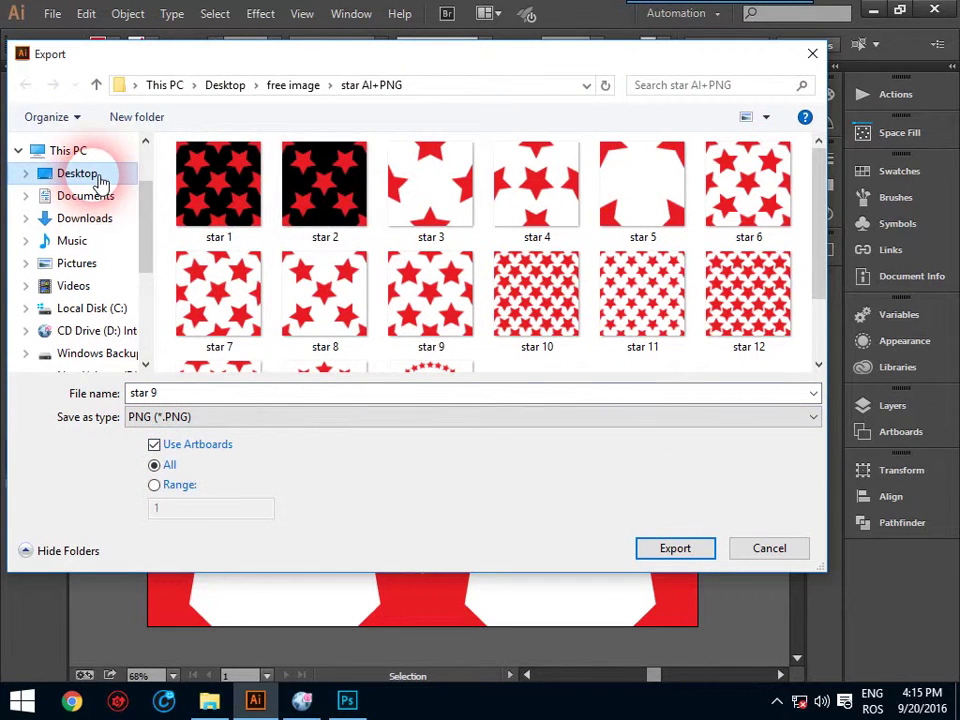
left_click(95, 173)
left_click(698, 550)
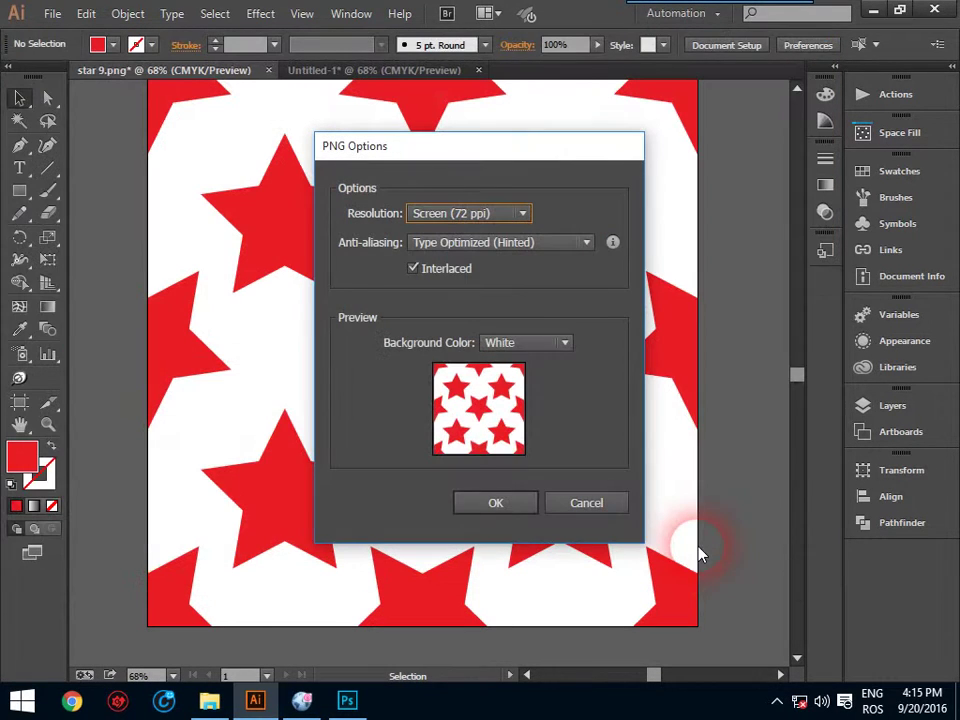
Step: Set a transparent background and High (300 ppi) resolution, replacing star 9-01.png
left_click(565, 344)
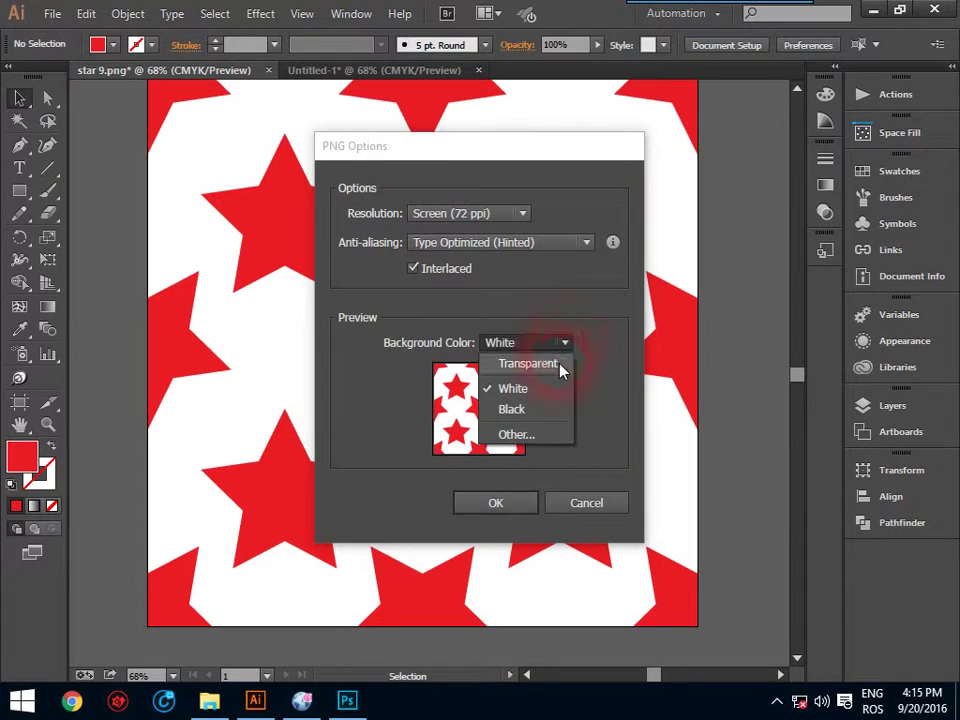
left_click(560, 370)
left_click(521, 218)
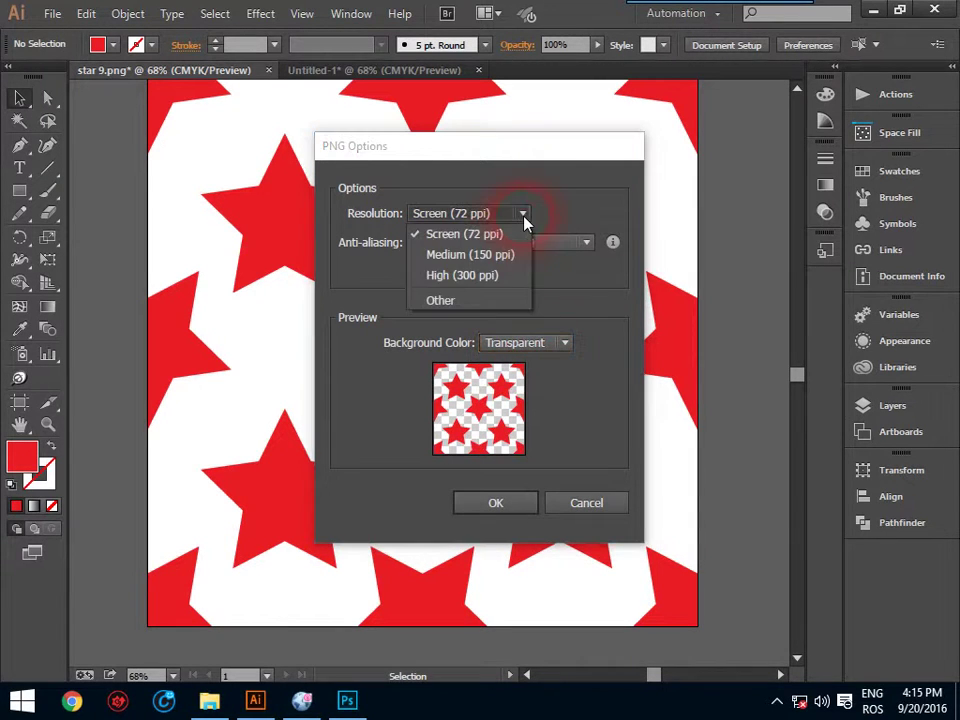
left_click(518, 275)
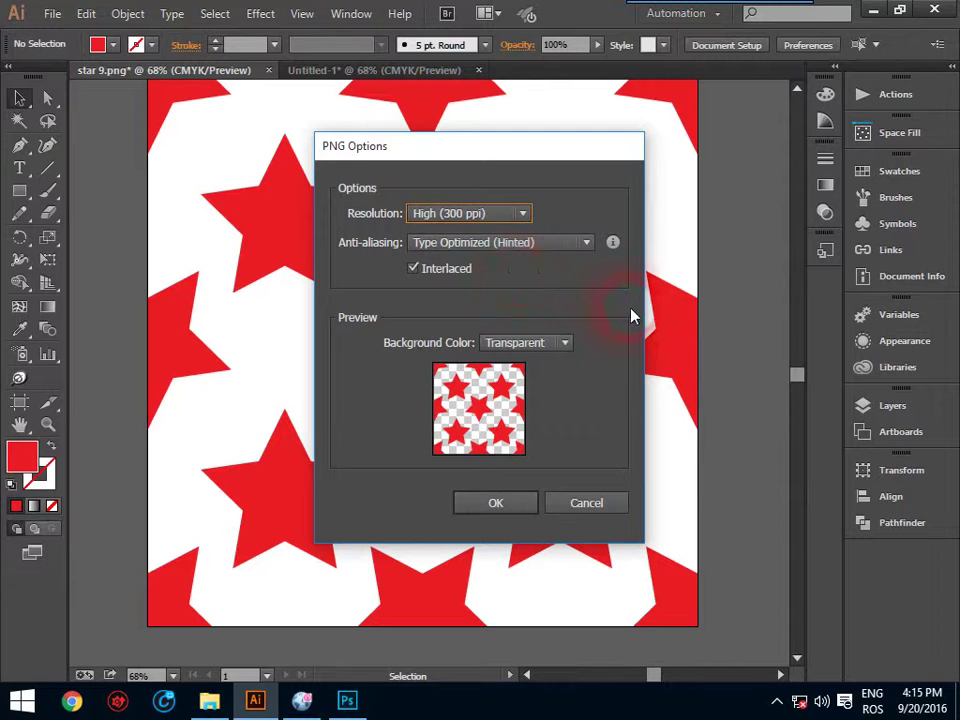
left_click(524, 510)
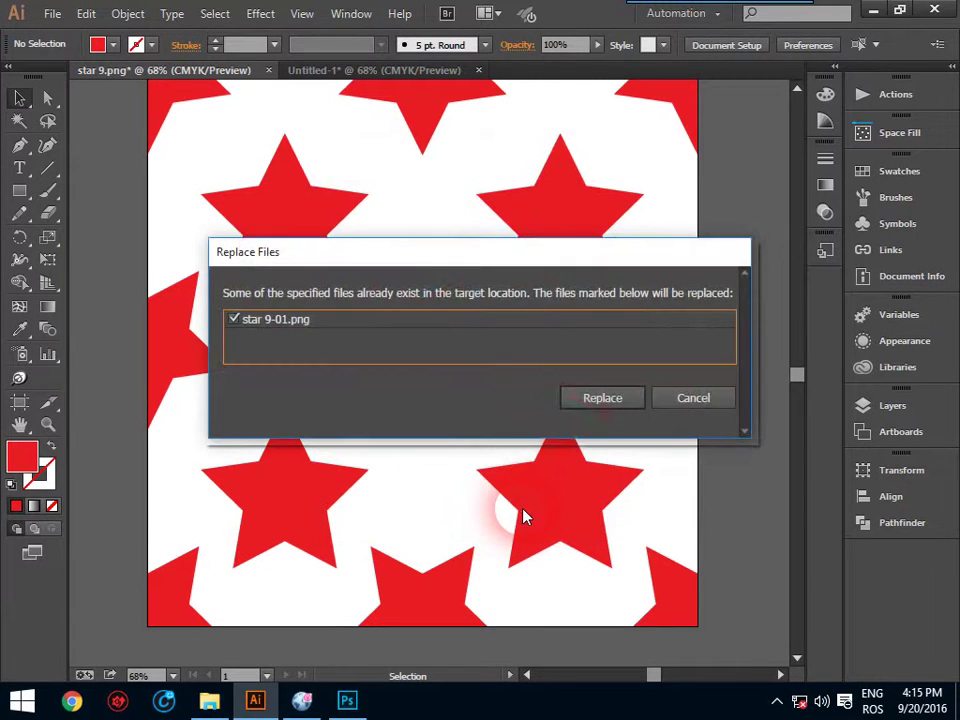
left_click(600, 405)
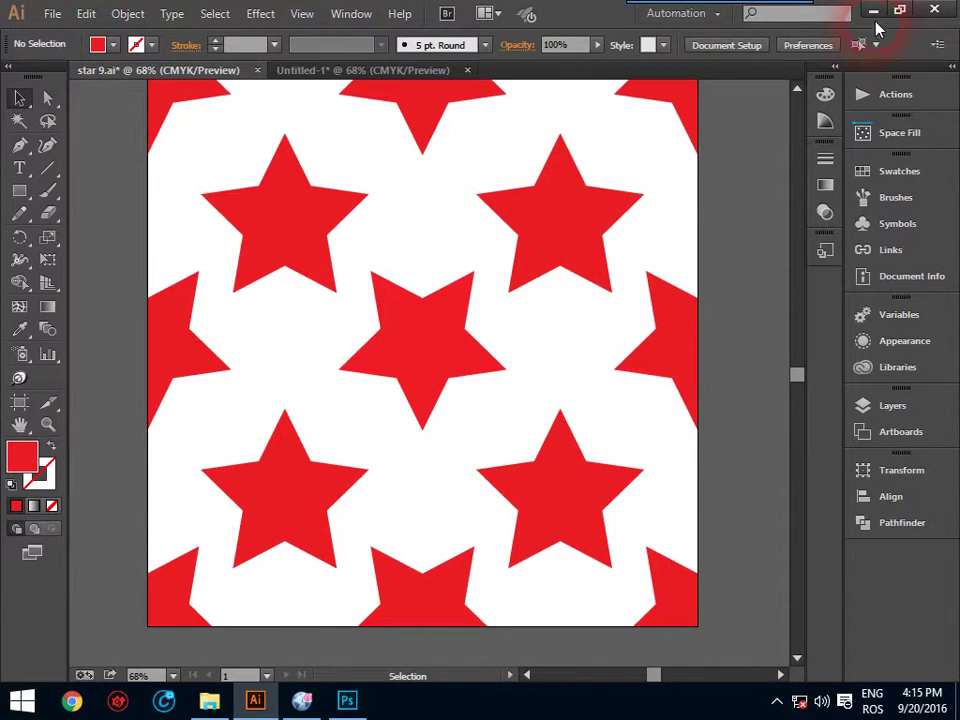
left_click(874, 14)
mouse_move(347, 701)
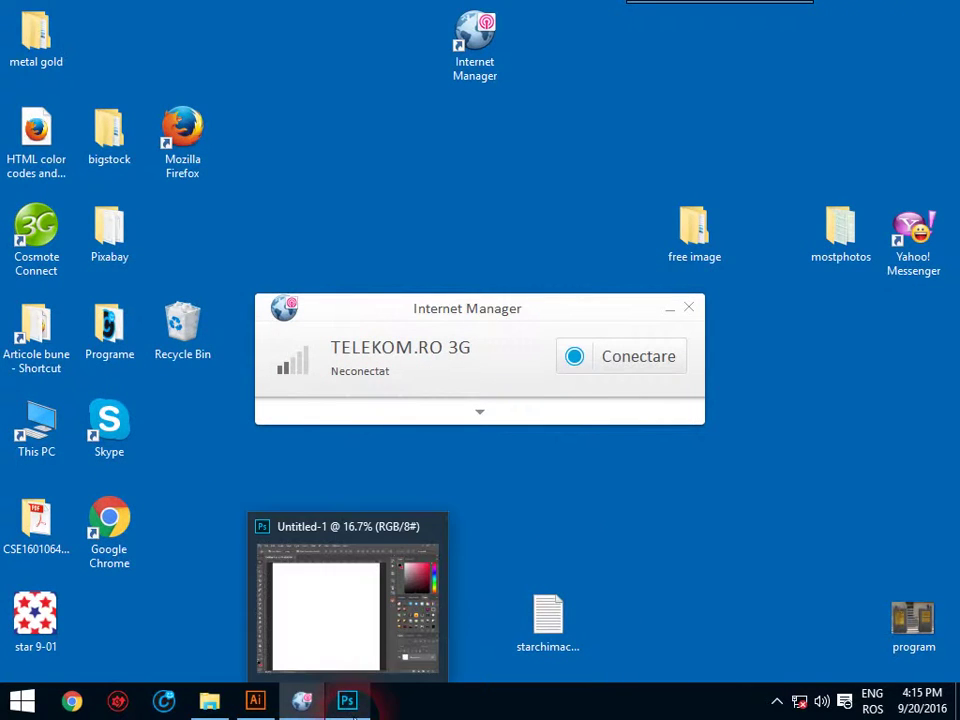
Step: Return to Photoshop and open the re-exported star 9-01.png from the Desktop
left_click(355, 702)
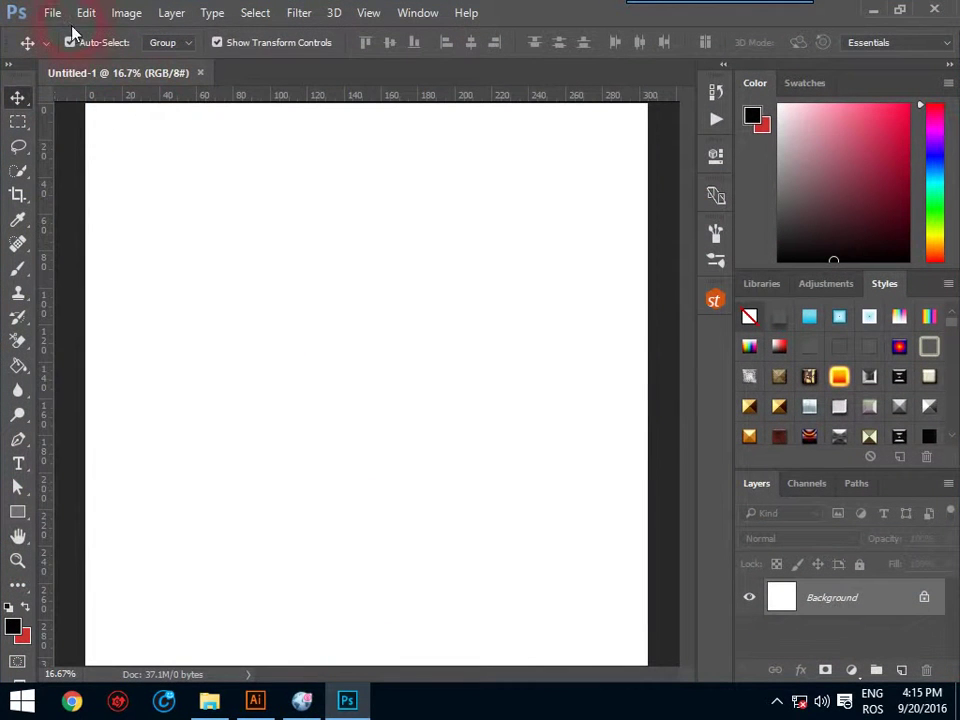
left_click(52, 13)
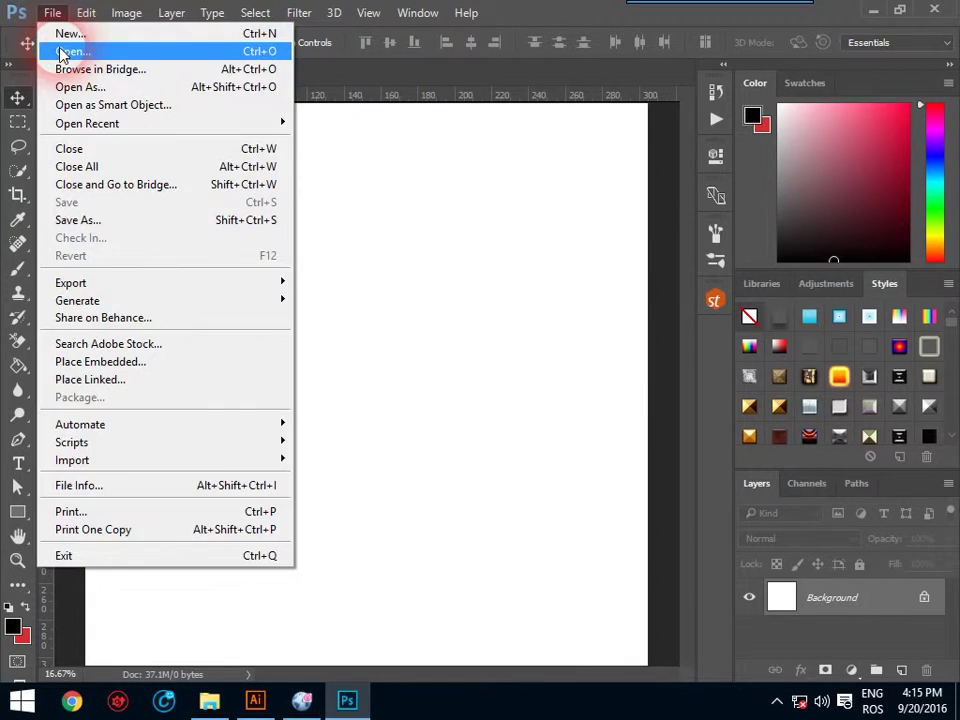
left_click(60, 51)
mouse_move(456, 122)
left_mouse_down()
mouse_move(491, 193)
mouse_move(500, 291)
mouse_move(514, 249)
left_mouse_up()
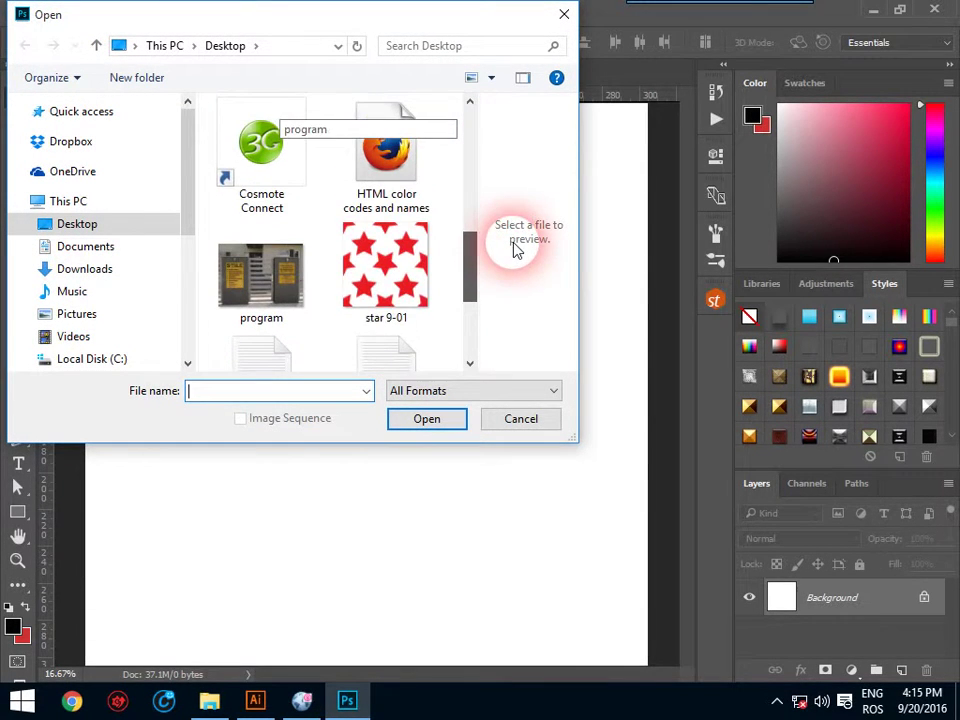
left_click(405, 283)
left_click(428, 420)
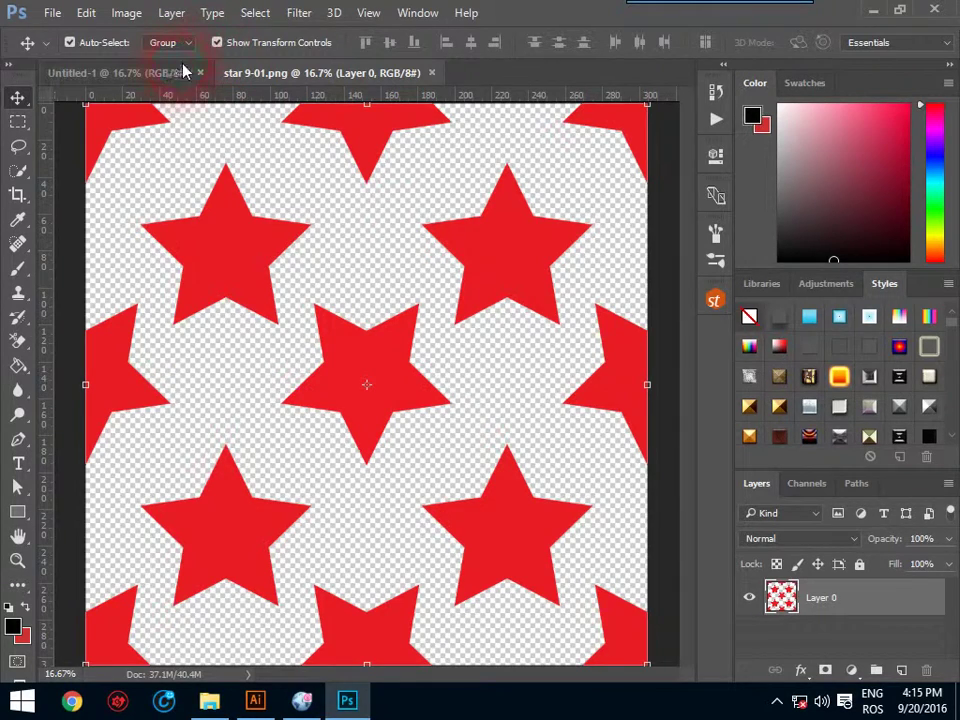
left_click(126, 15)
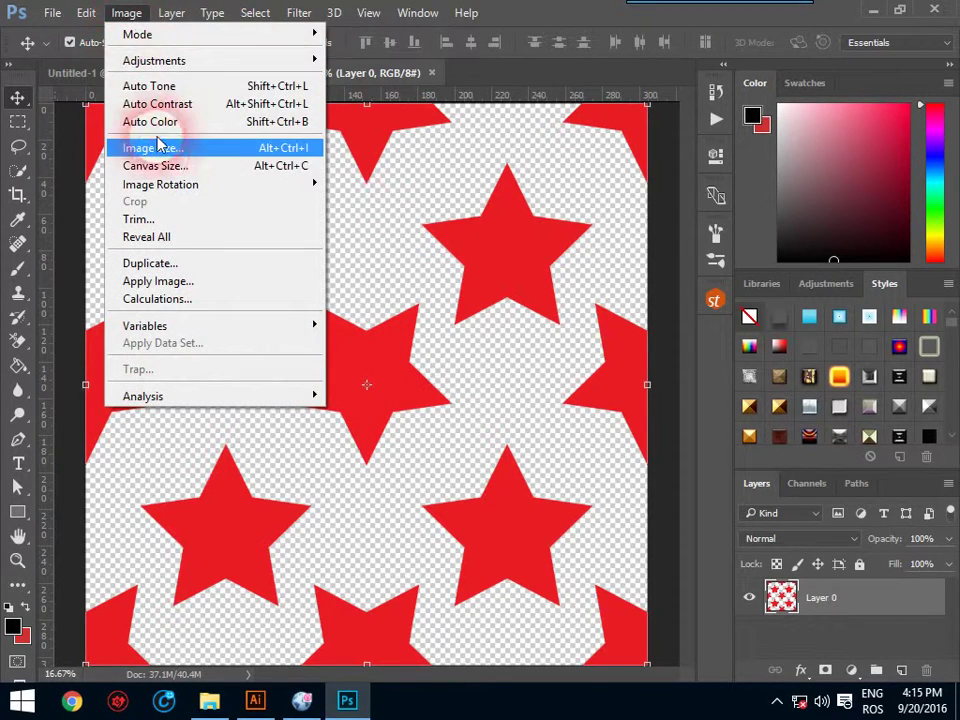
Step: Verify star 9-01.png and Untitled-1 both measure 3600 × 3600 px at 300 ppi
left_click(164, 155)
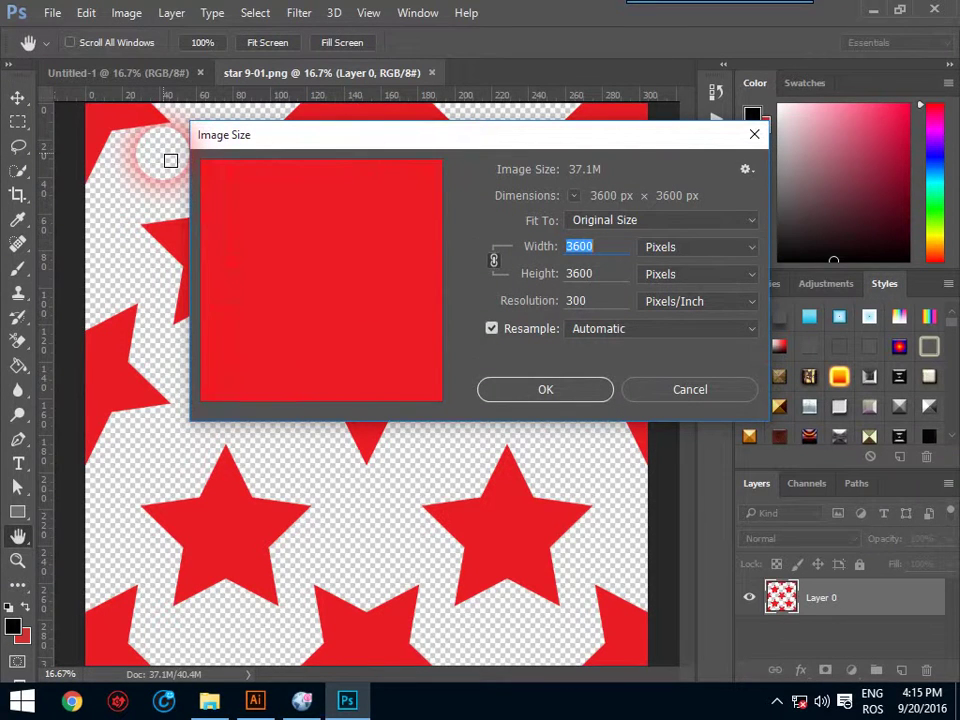
left_click(674, 390)
left_click(130, 78)
left_click(118, 12)
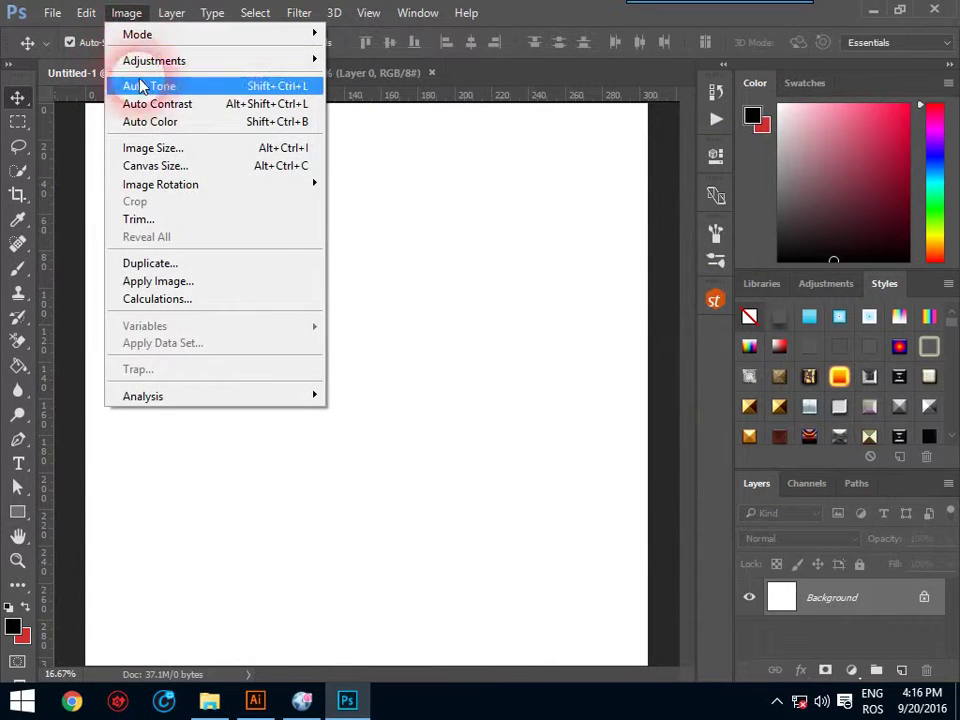
left_click(160, 150)
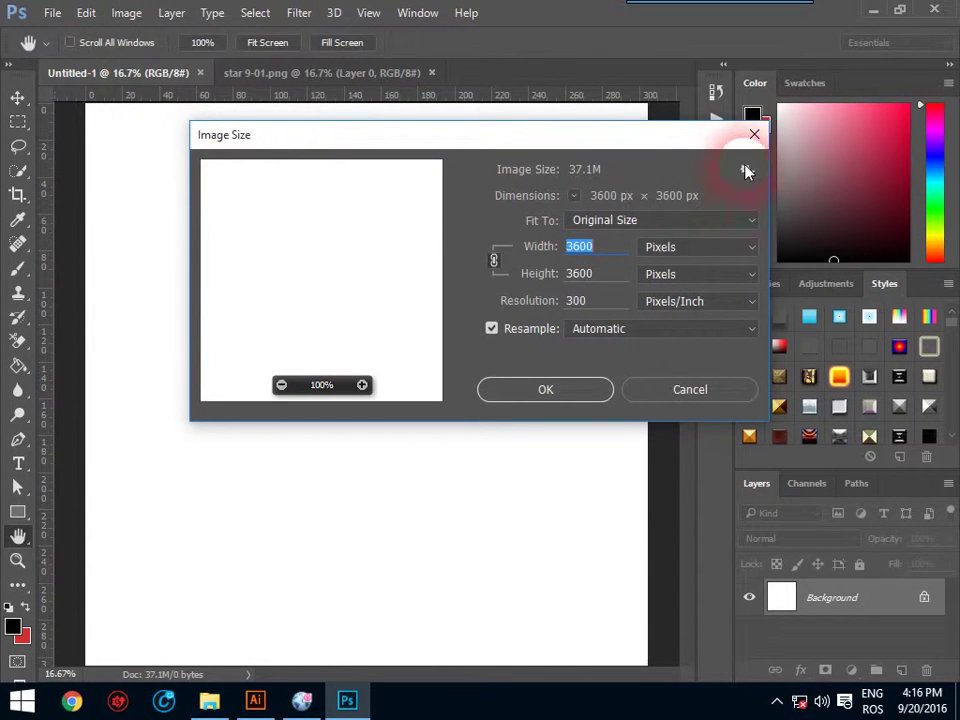
left_click(754, 137)
left_click(612, 254)
left_click(754, 134)
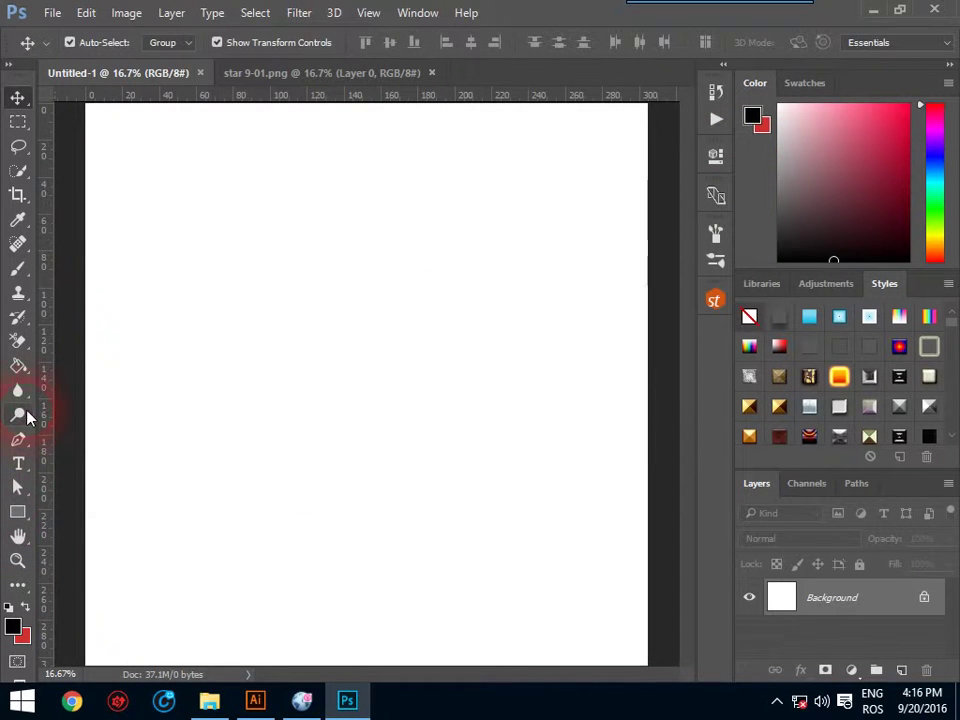
left_click(24, 372)
Step: Paint Untitled-1 black, then select all of star 9-01.png and copy it
left_click(127, 357)
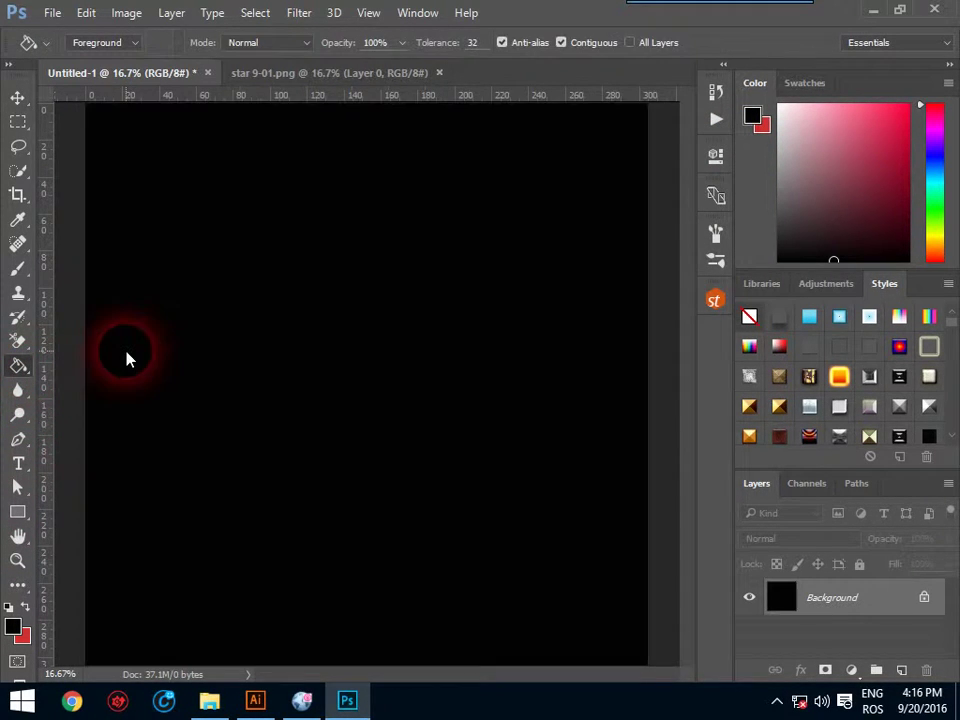
left_click(297, 78)
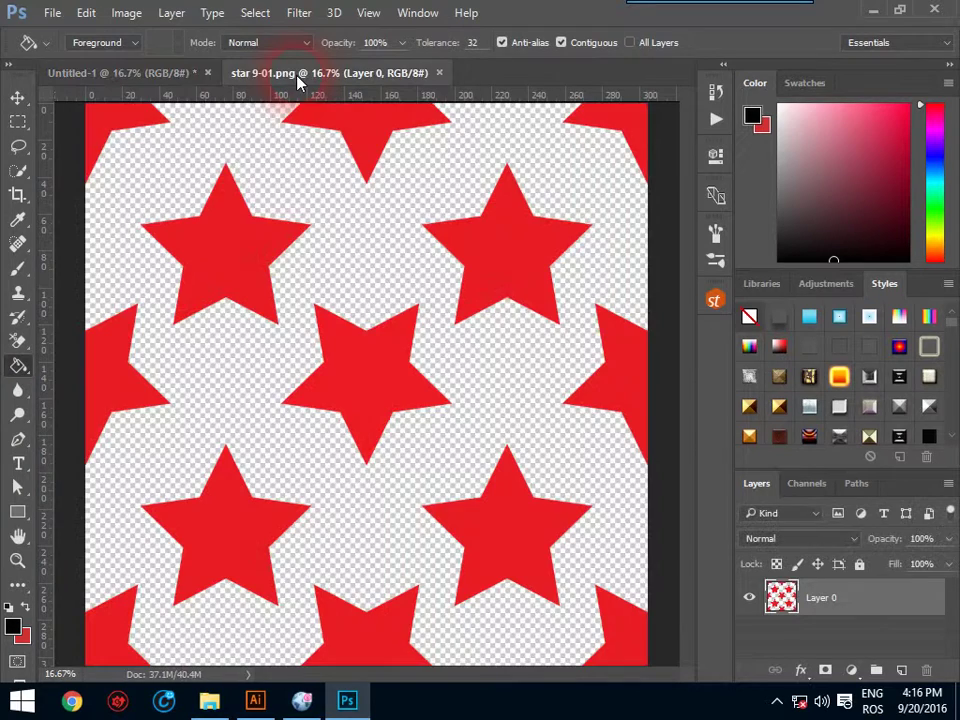
left_click(251, 13)
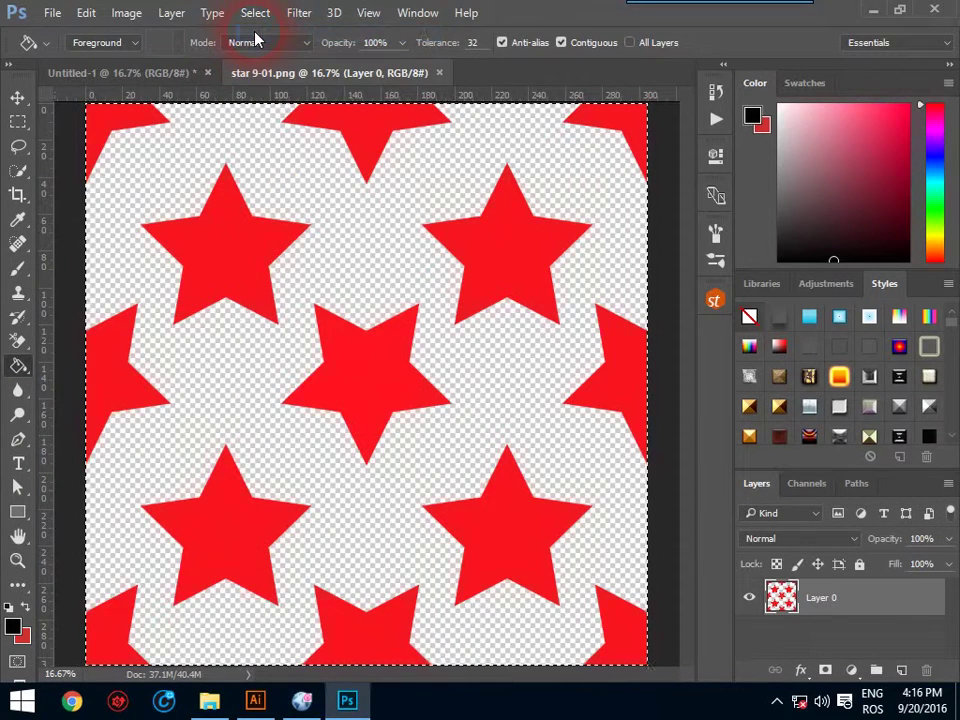
left_click(87, 18)
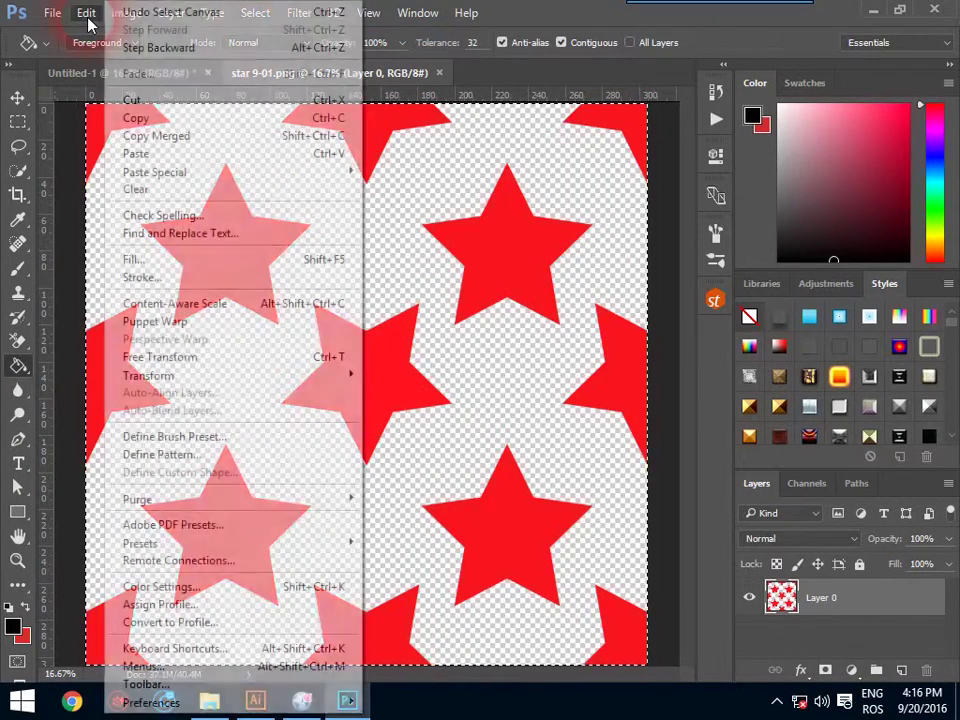
left_click(121, 123)
Step: Paste the red star pattern into the black Untitled-1 as Layer 1
left_click_drag(130, 128, 122, 82)
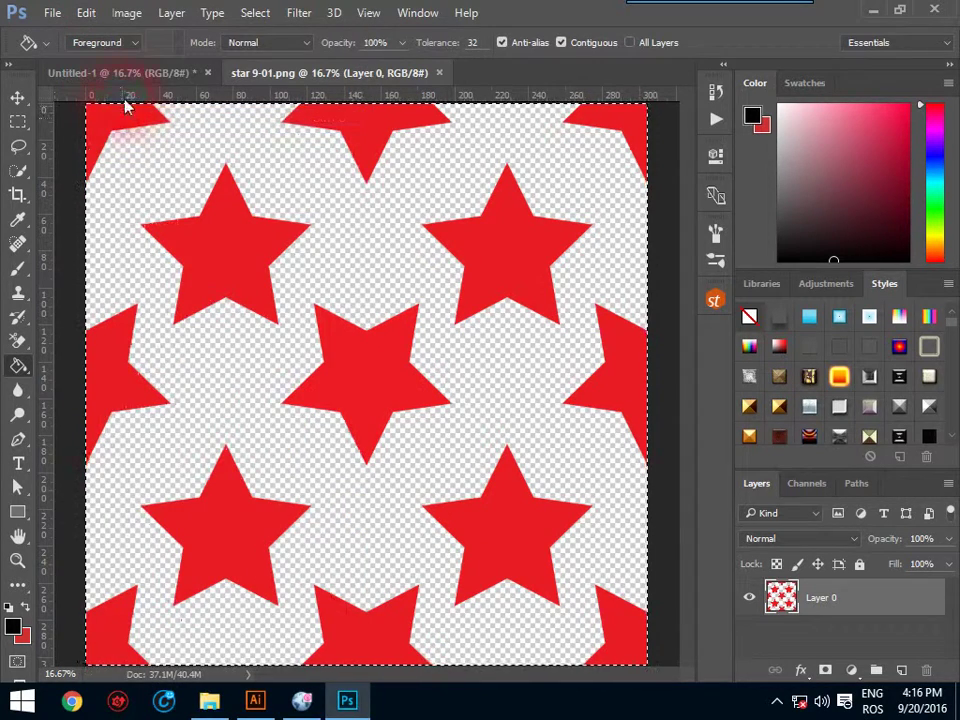
left_click(122, 82)
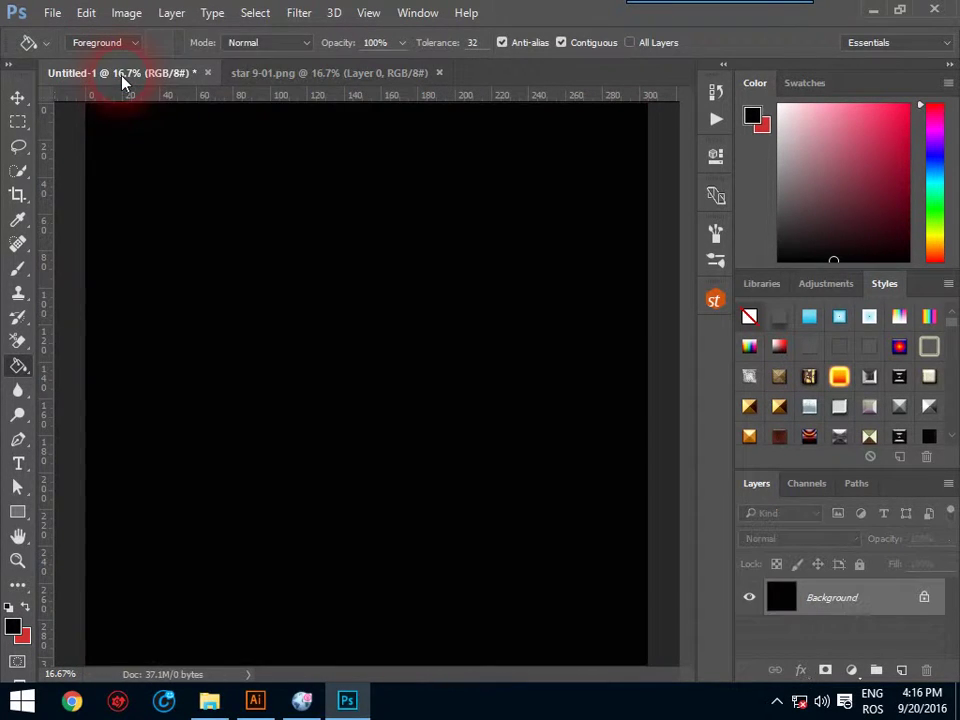
left_click(88, 13)
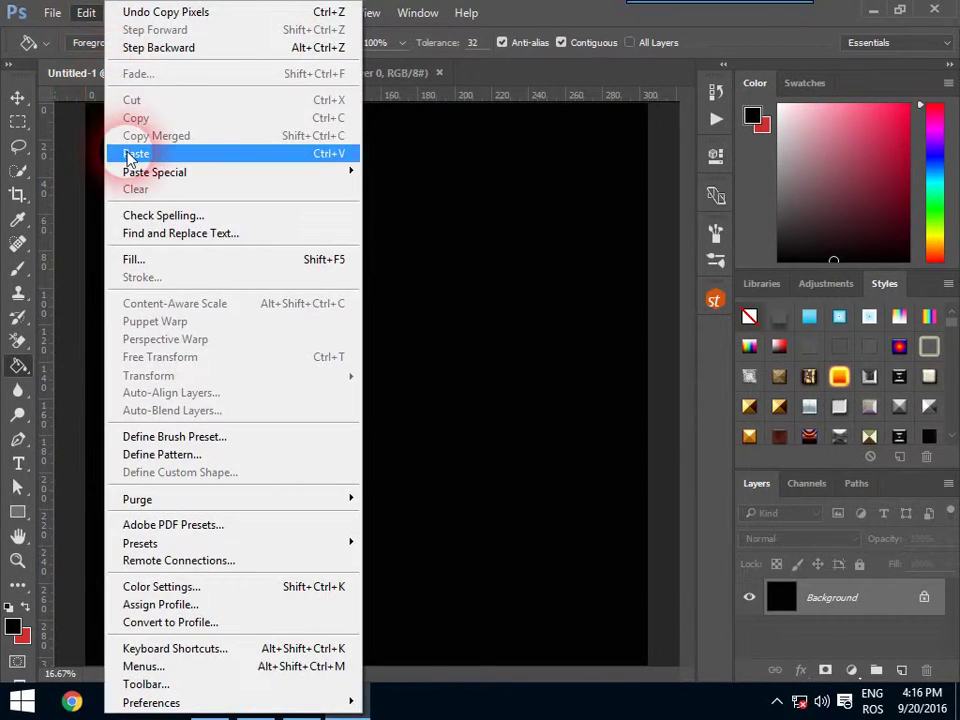
left_click(134, 154)
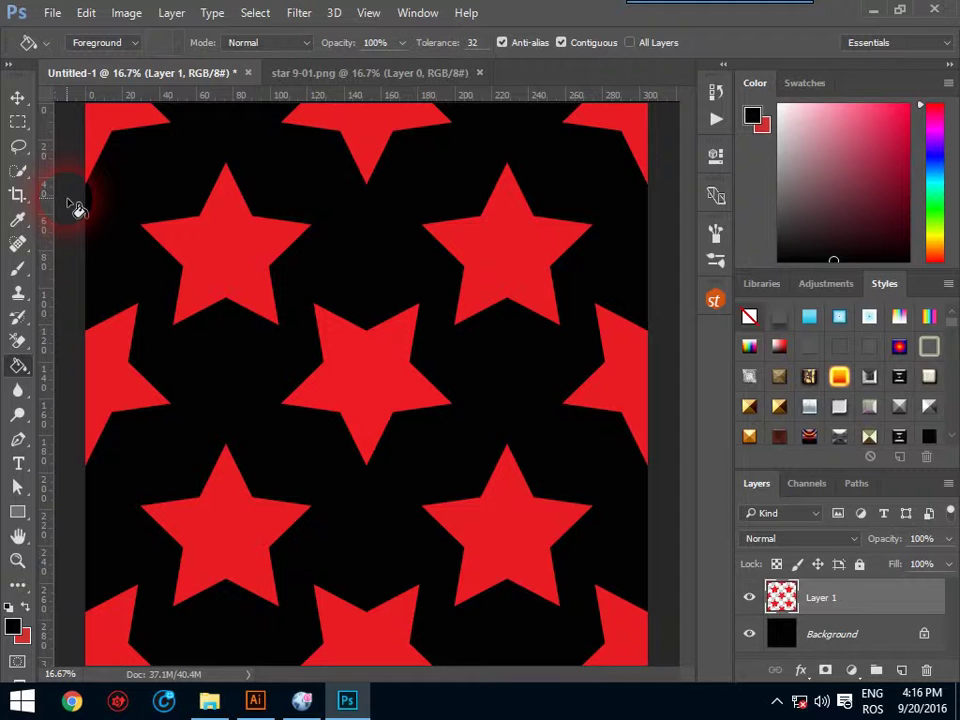
left_click(128, 14)
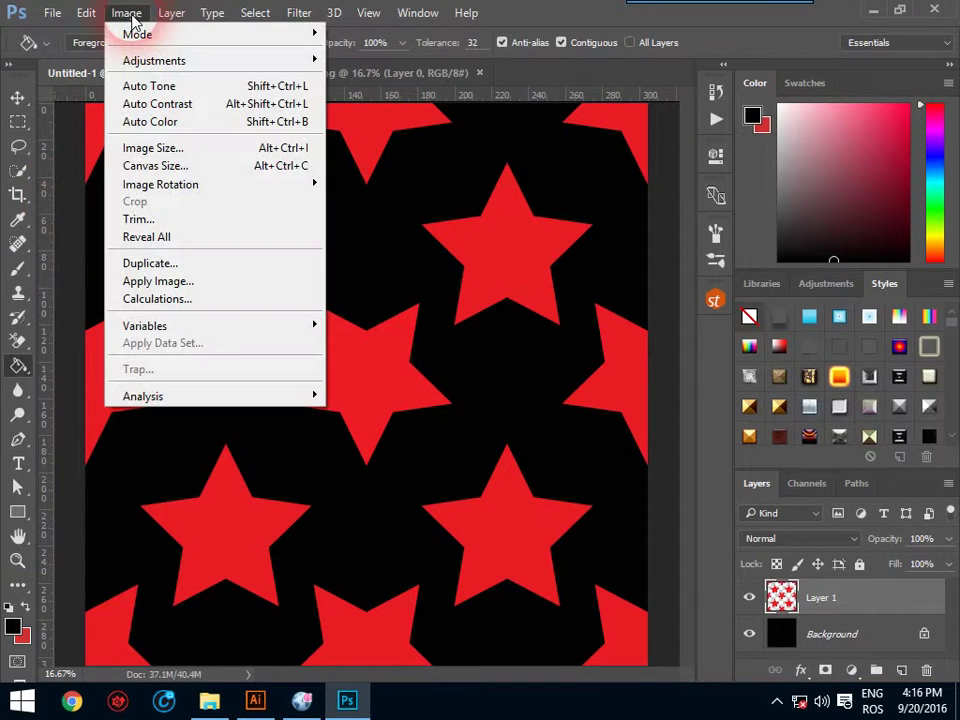
left_click(152, 148)
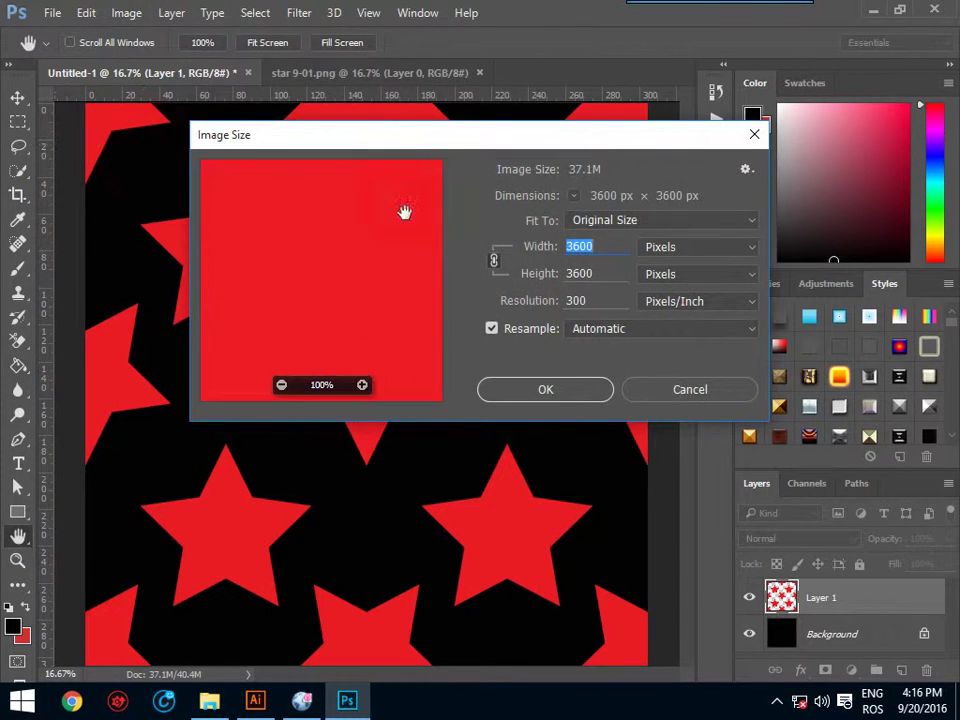
Step: Change Untitled-1's width from 3600 to 1000 px so it becomes 1000 × 1000
key("BackSpace")
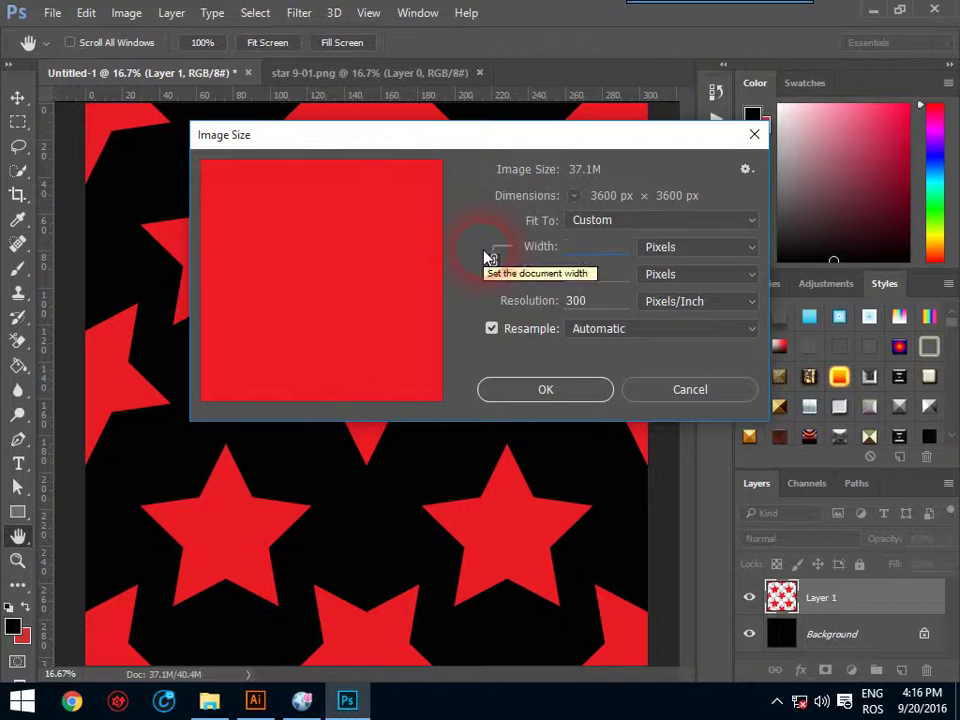
type("1000")
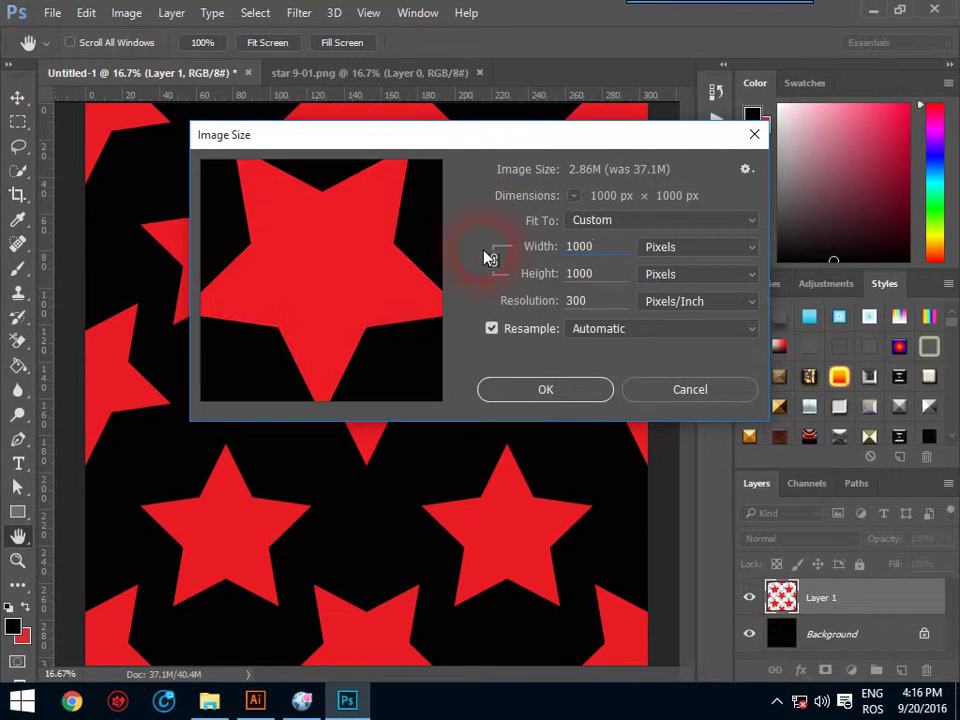
left_click(528, 398)
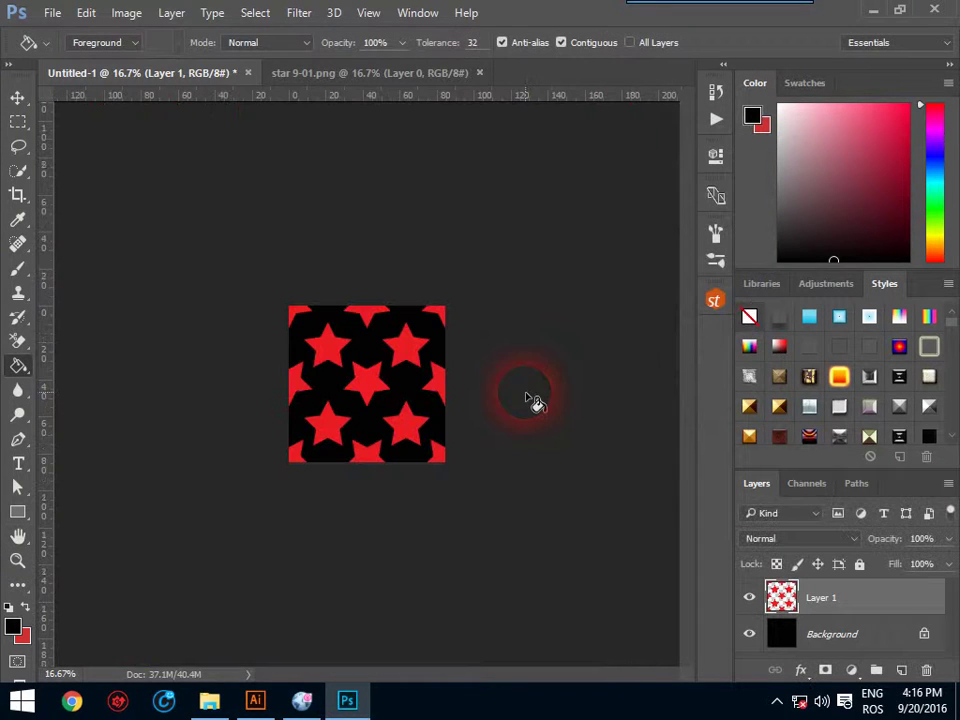
left_click(87, 13)
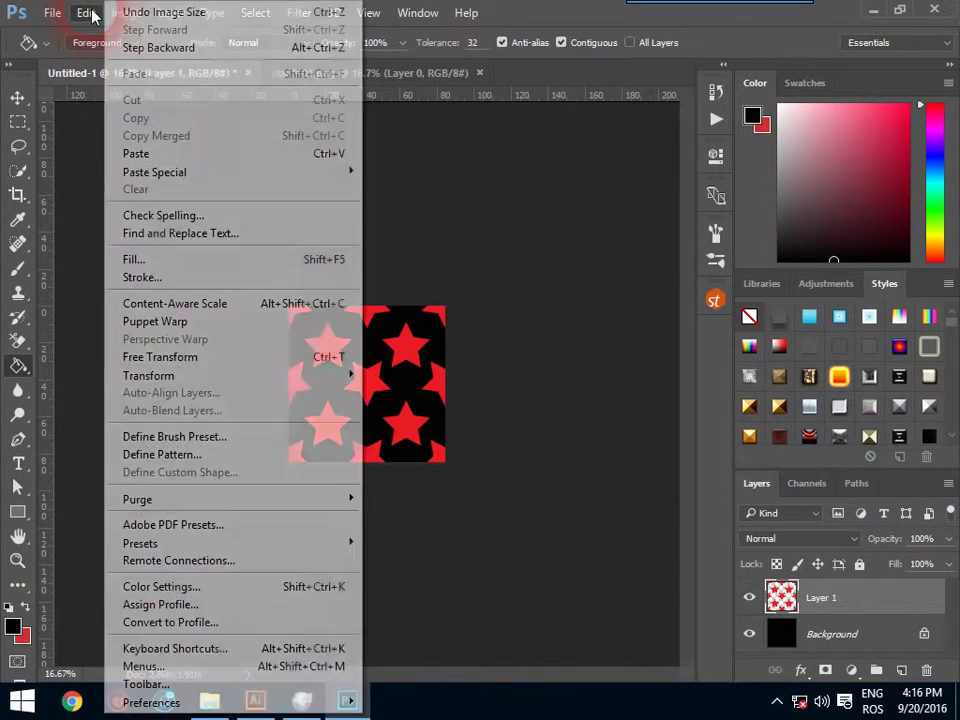
Step: Define the 1000 px black-and-red tile as Pattern 2, then show star 9-01.png
left_click(150, 454)
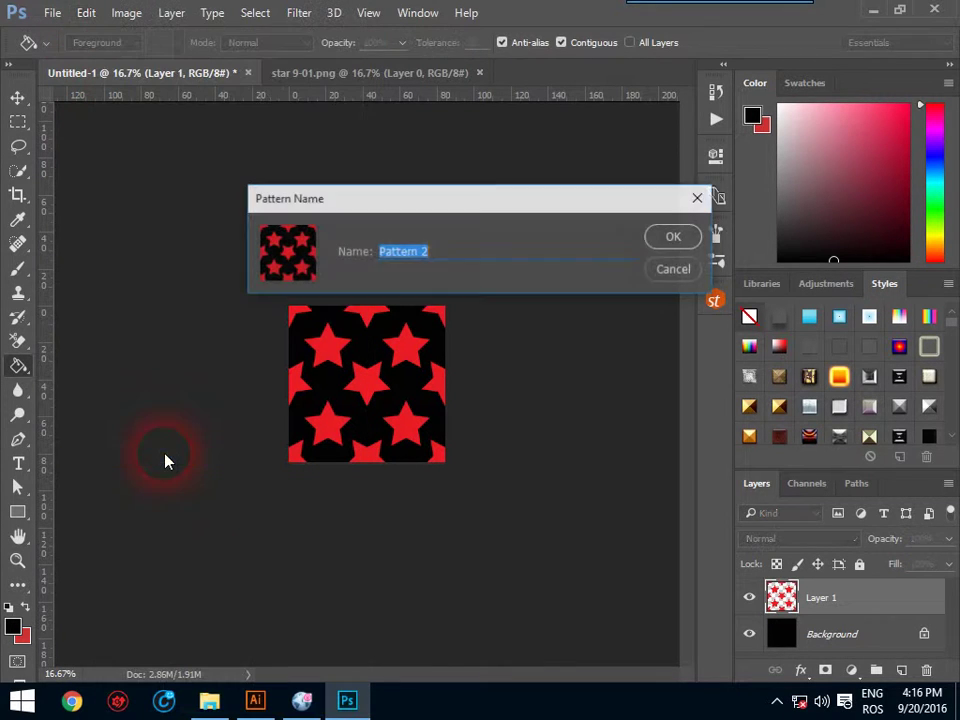
left_click(675, 238)
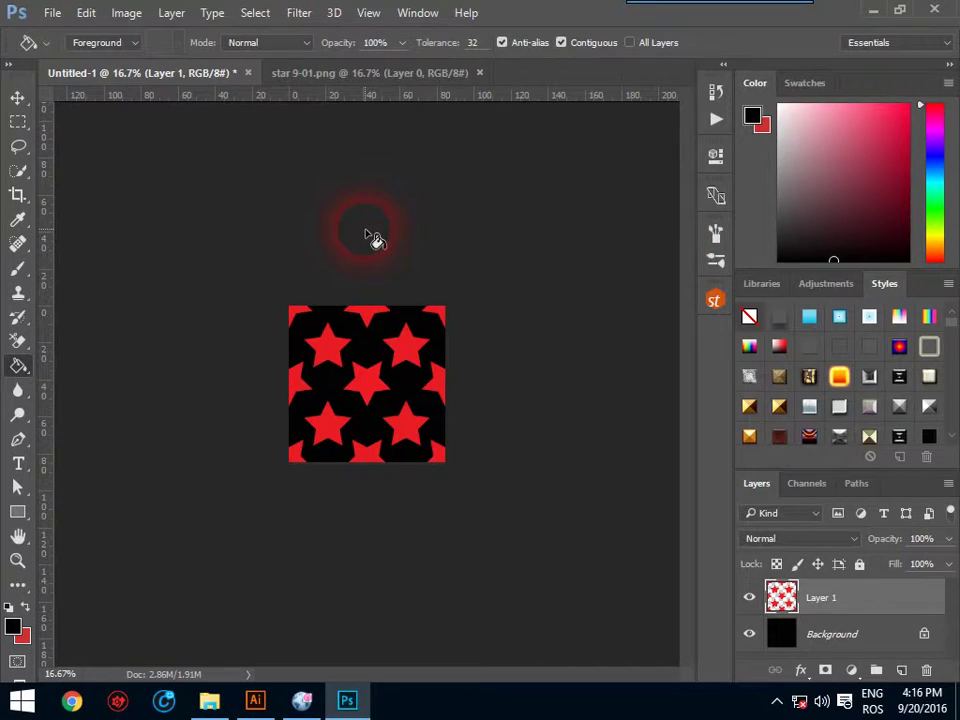
left_click(352, 78)
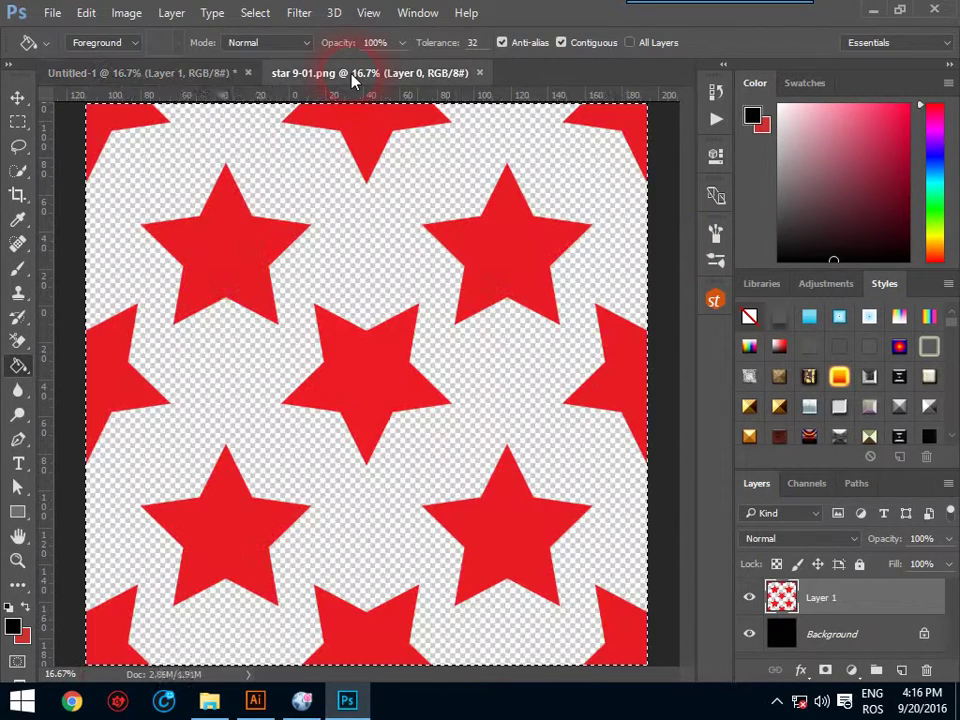
Step: Create a new white Untitled-2 document, 3000 × 3000 px at 300 ppi
left_click(50, 12)
left_click(70, 33)
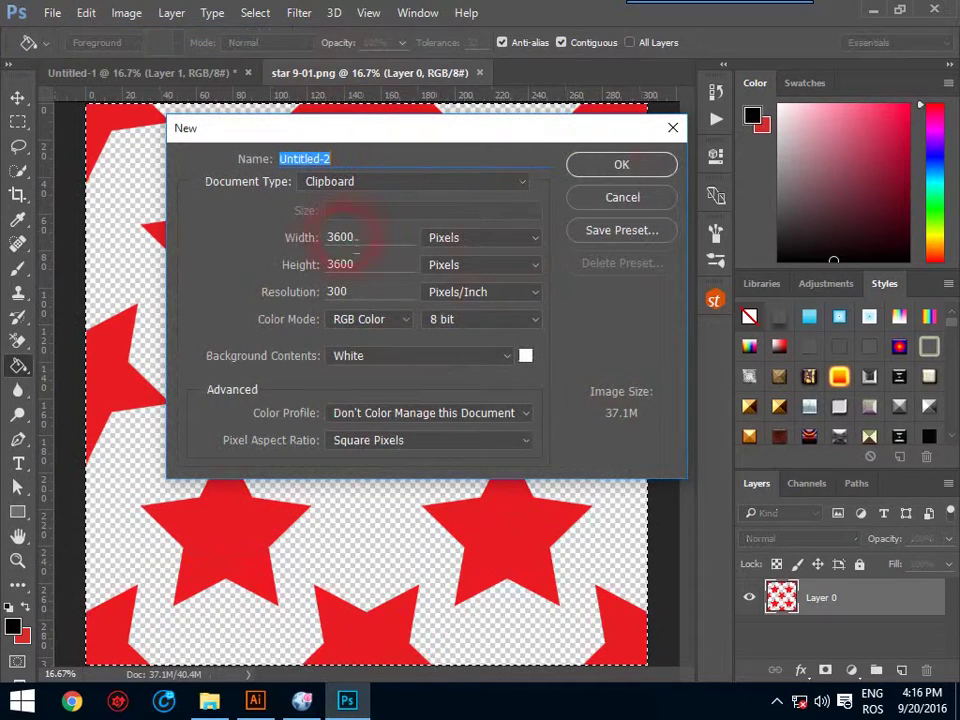
type("3000")
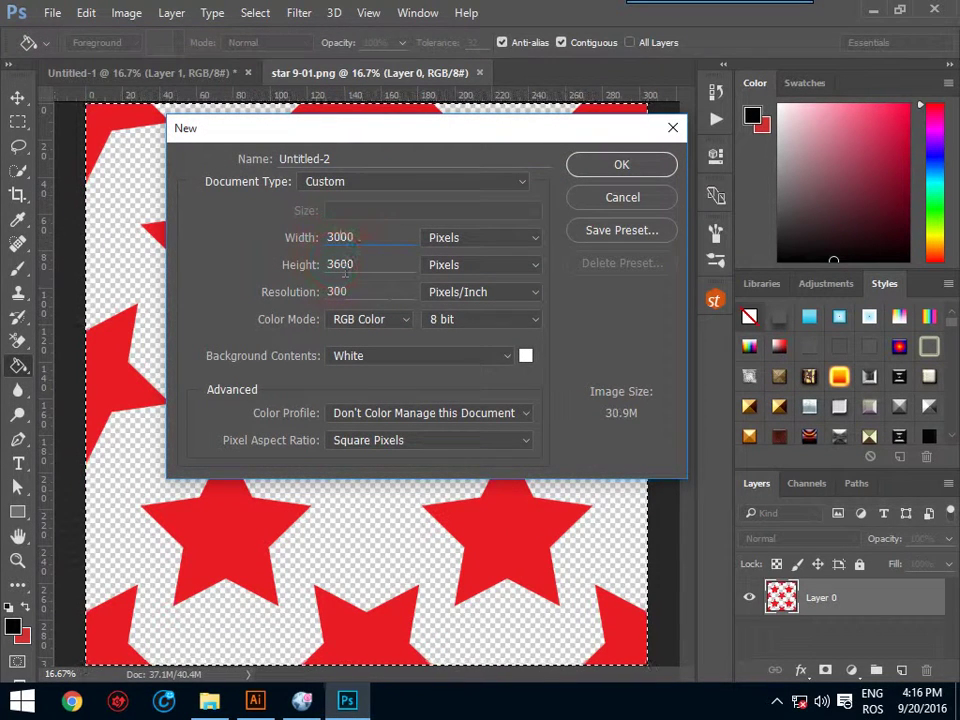
double_click(345, 265)
type("3000")
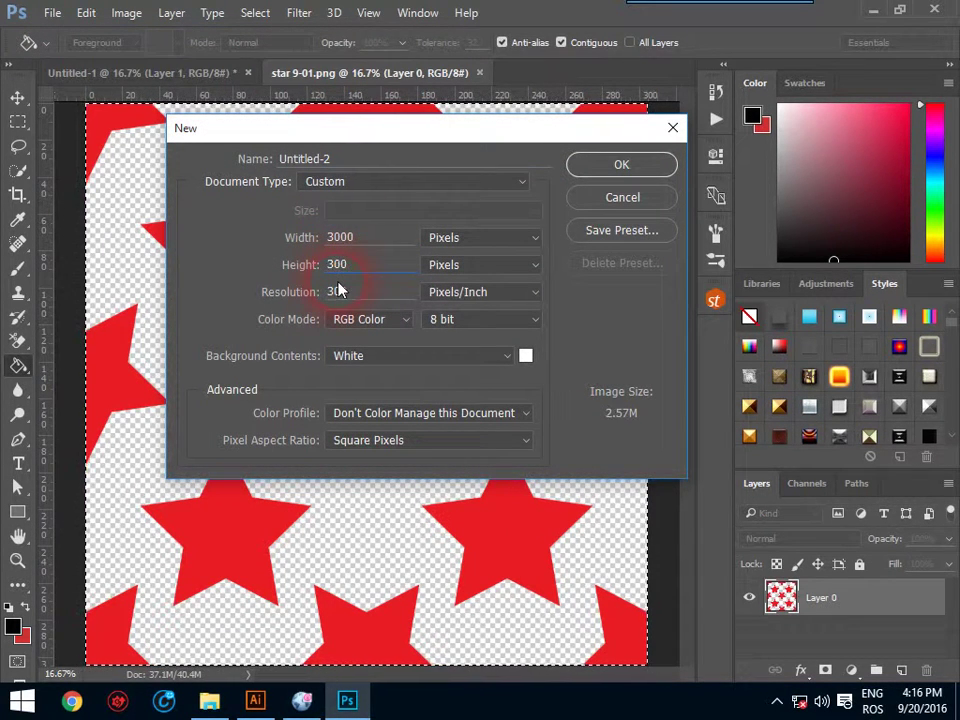
left_click(621, 170)
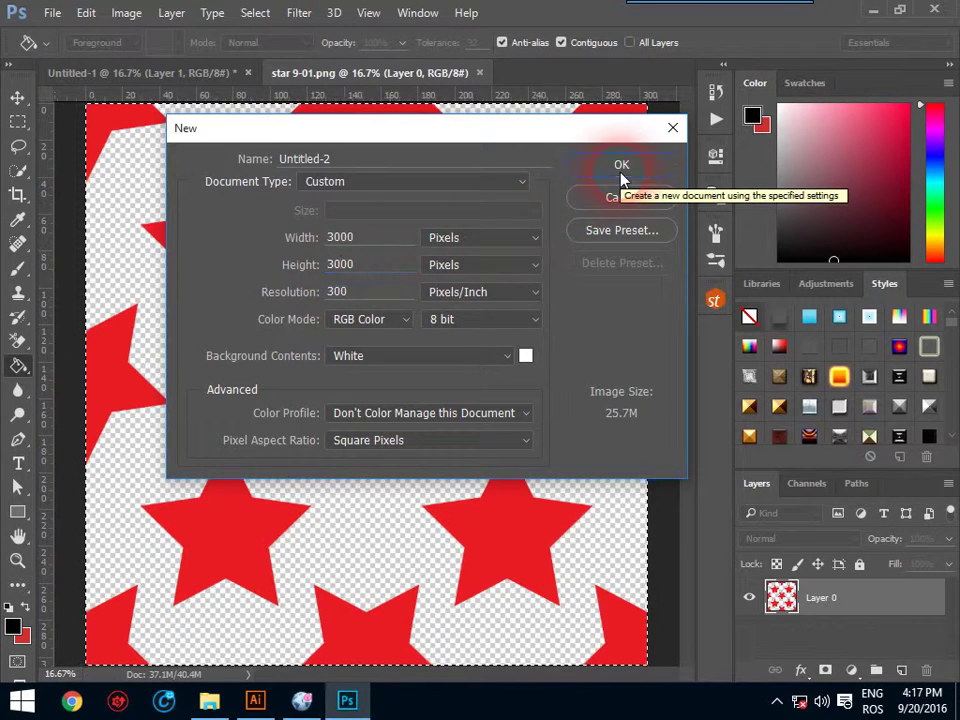
left_click(90, 12)
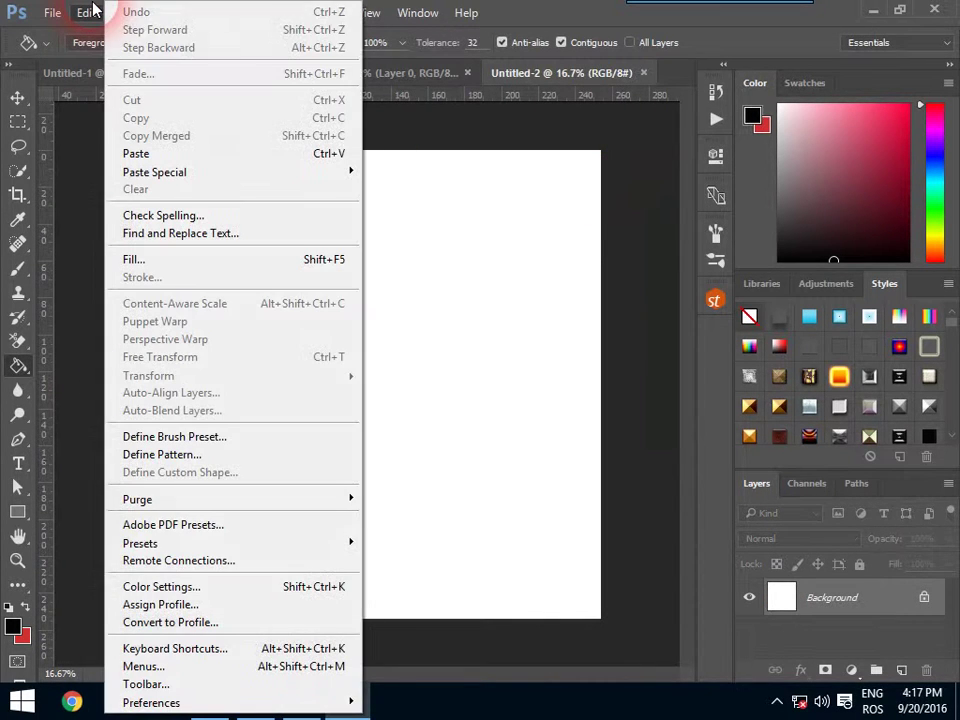
left_click(276, 260)
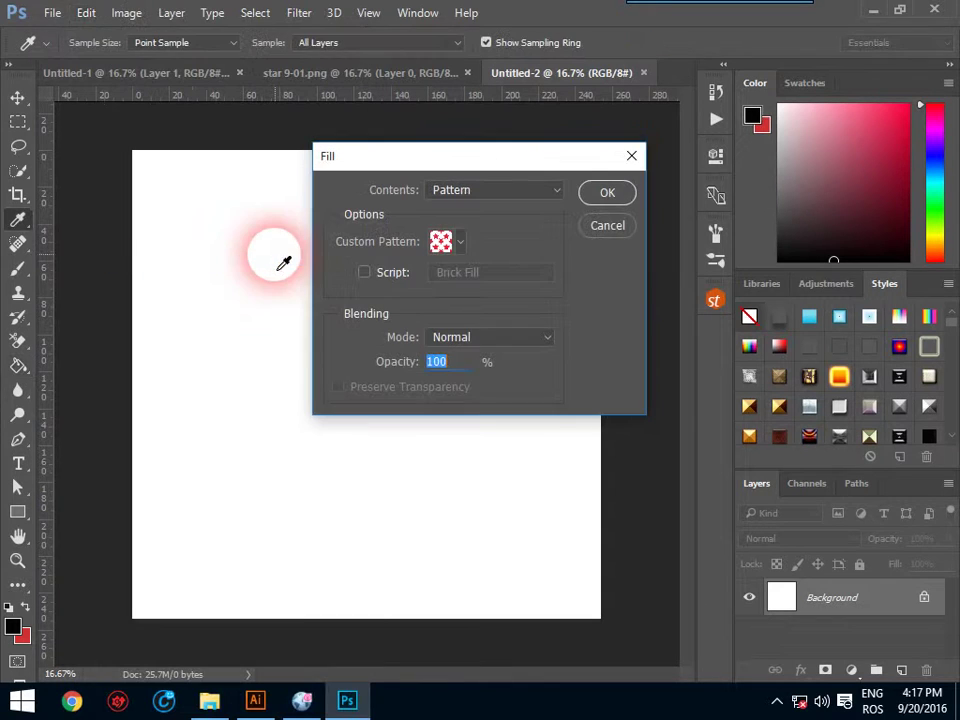
Step: Fill Untitled-2 with the red-star-on-black Custom Pattern, then close the document
left_click(461, 245)
left_click(414, 367)
left_click(626, 193)
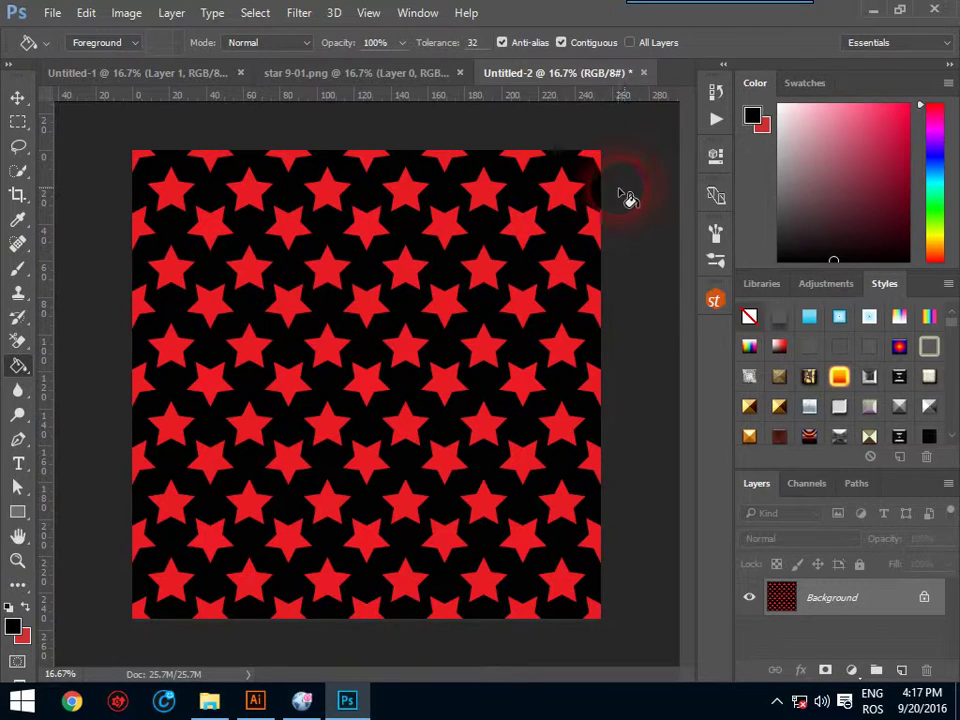
left_click(643, 73)
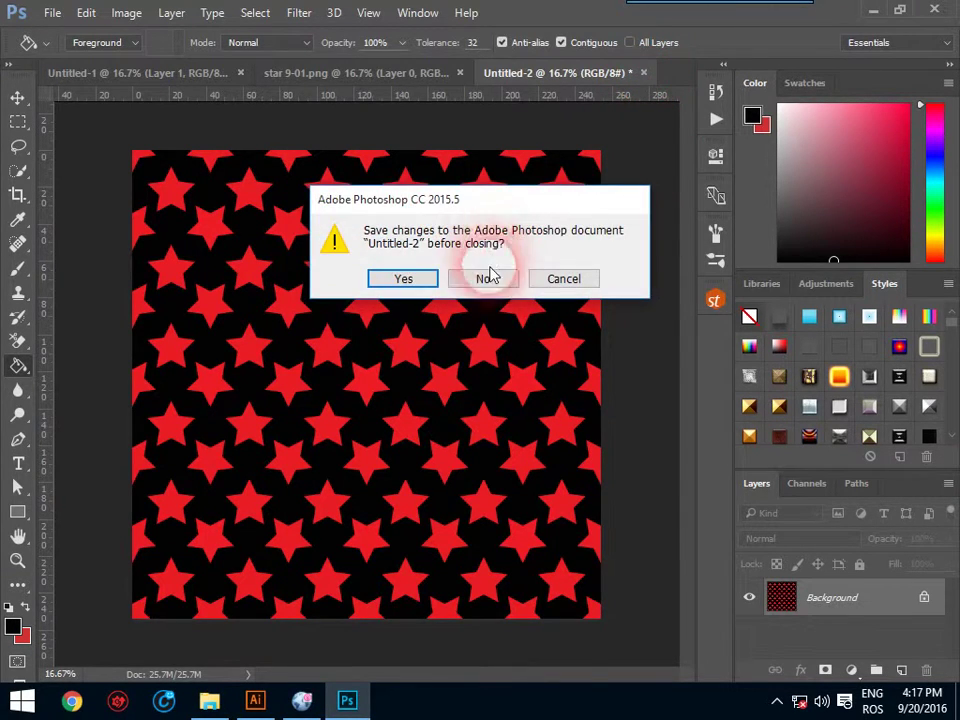
Step: Close Untitled-2 and Untitled-1 without saving either
left_click(486, 276)
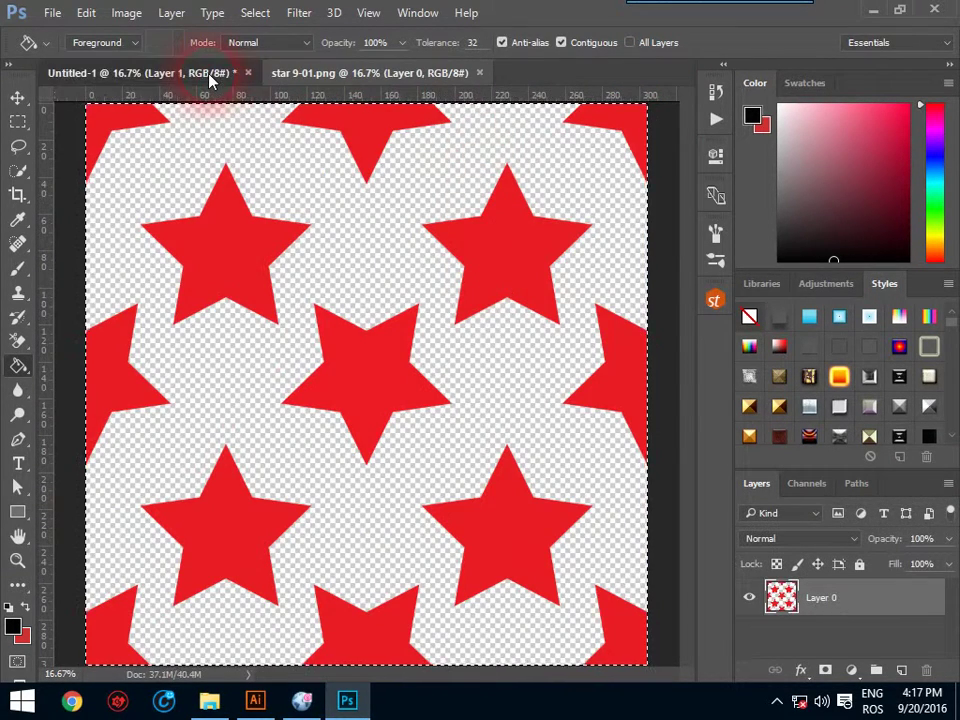
left_click(210, 80)
left_click(248, 73)
left_click(482, 279)
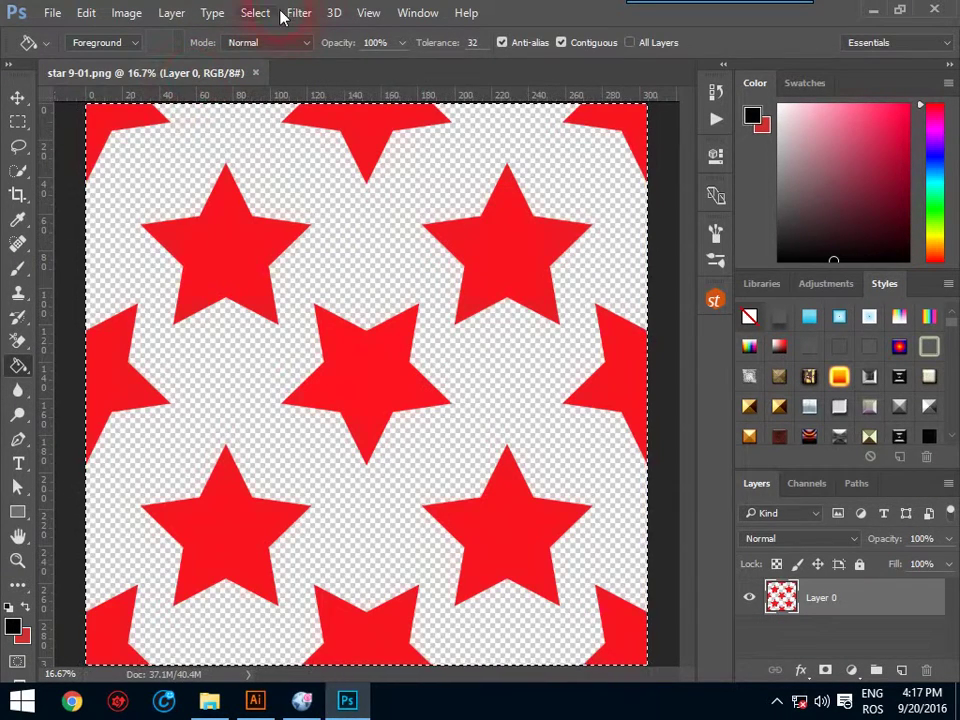
Step: Clear the selection in the star 9-01.png tile with Select > Deselect
left_click(245, 13)
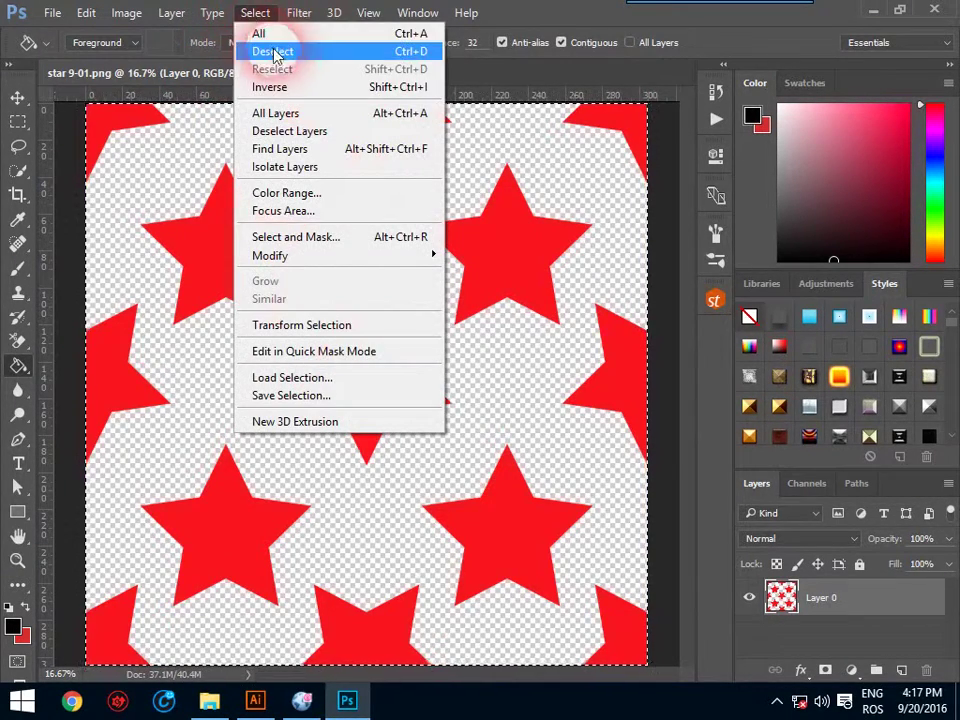
left_click(272, 47)
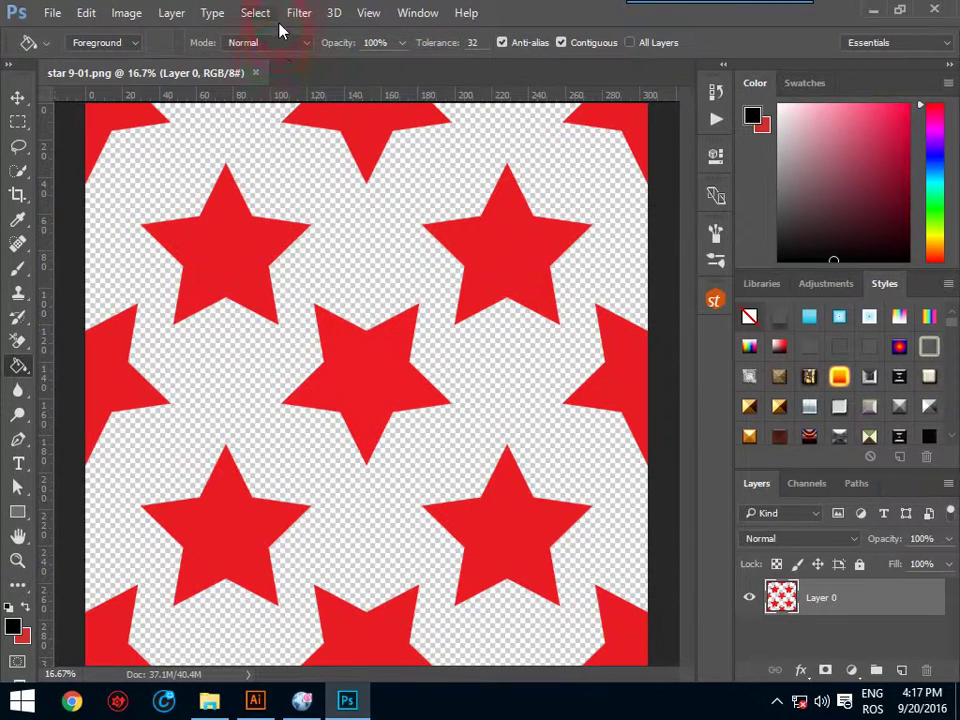
left_click(272, 16)
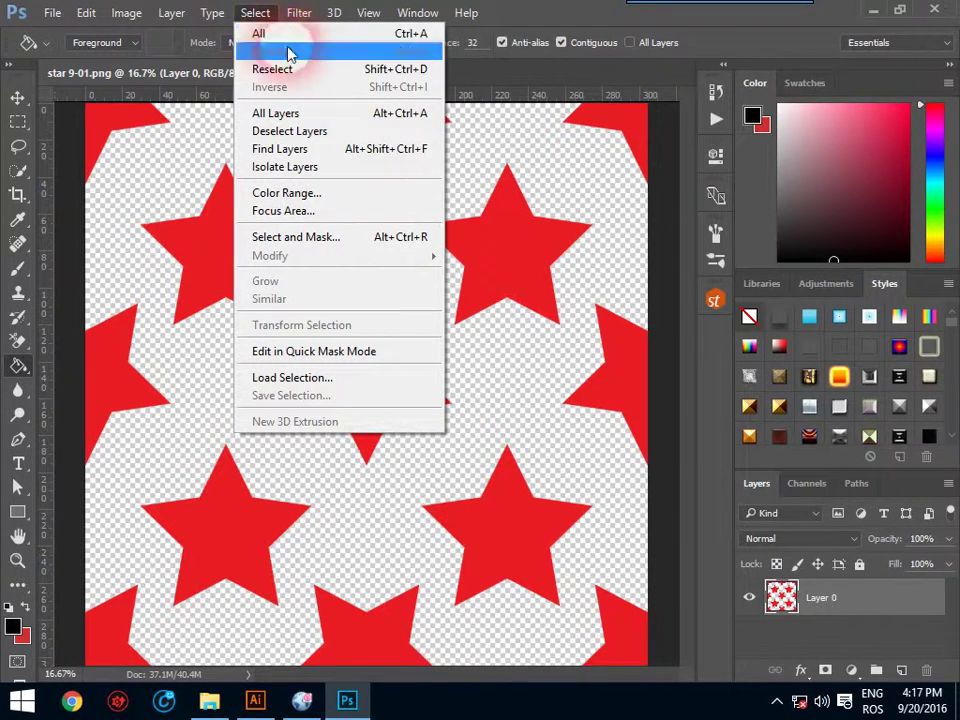
Step: Select all red stars via Color Range, sampling a star at Fuzziness 40
left_click(425, 194)
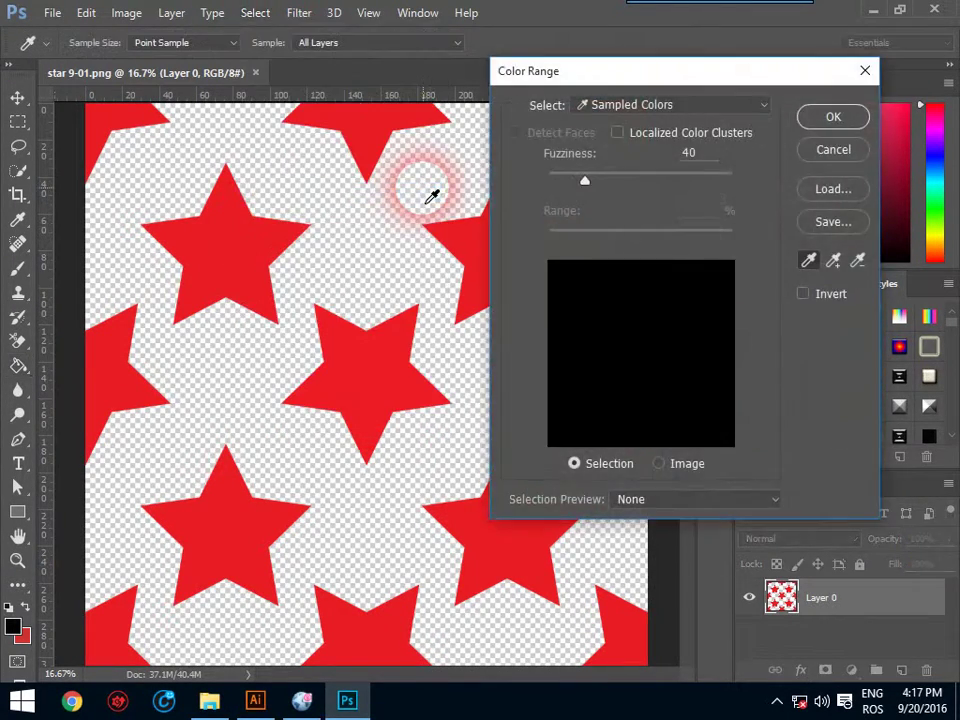
left_click(486, 256)
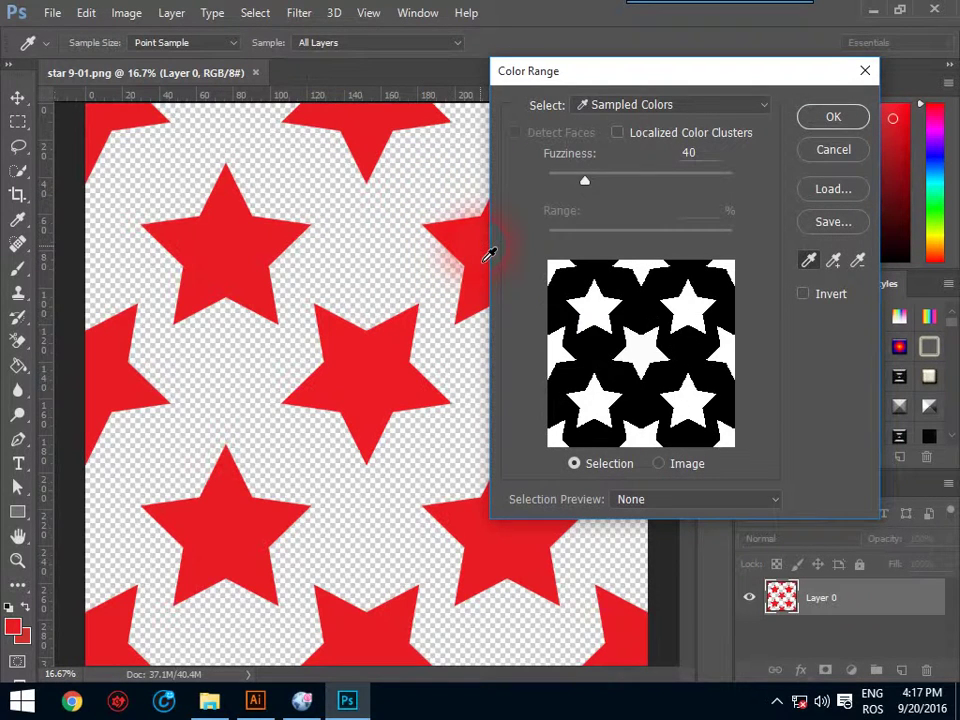
left_click(830, 118)
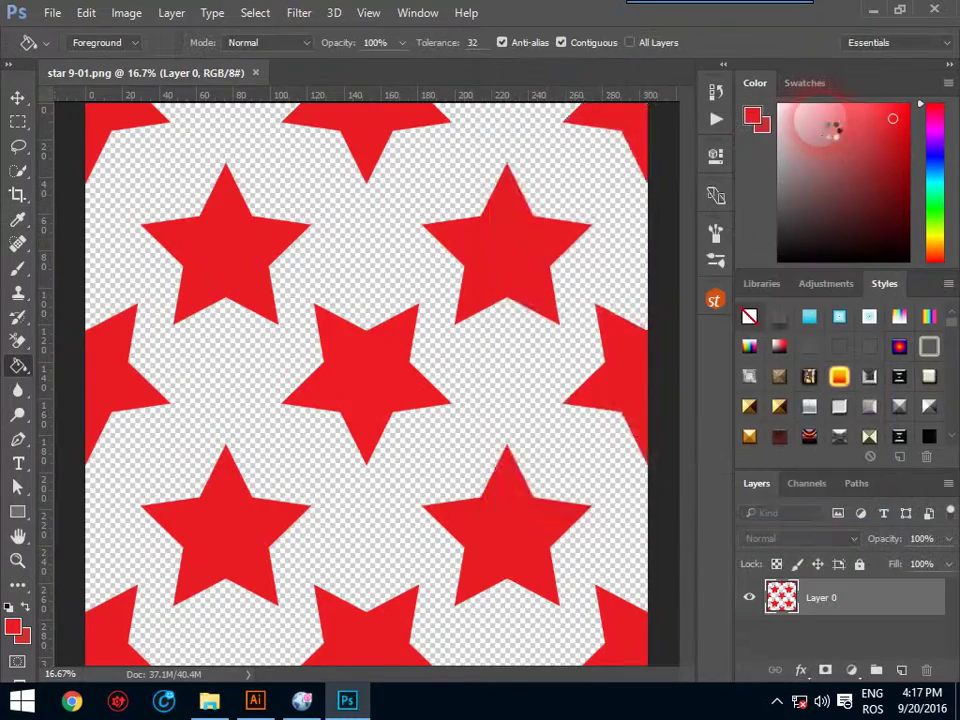
Step: Try an orange glow style, then a grey bevel style on the stars
left_click(716, 381)
left_click(838, 376)
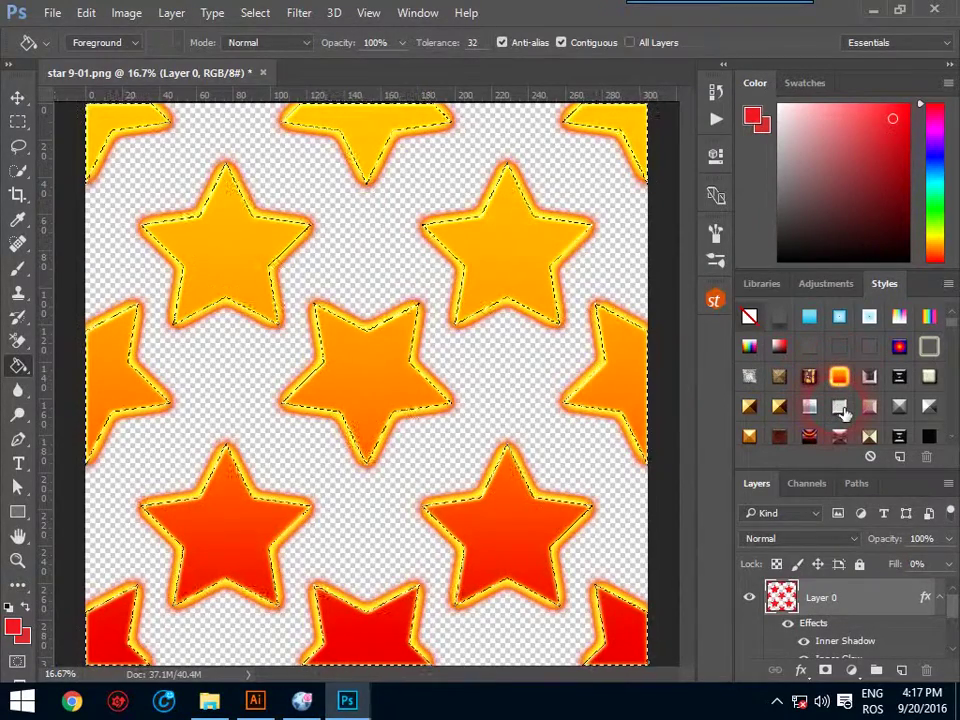
left_click(843, 414)
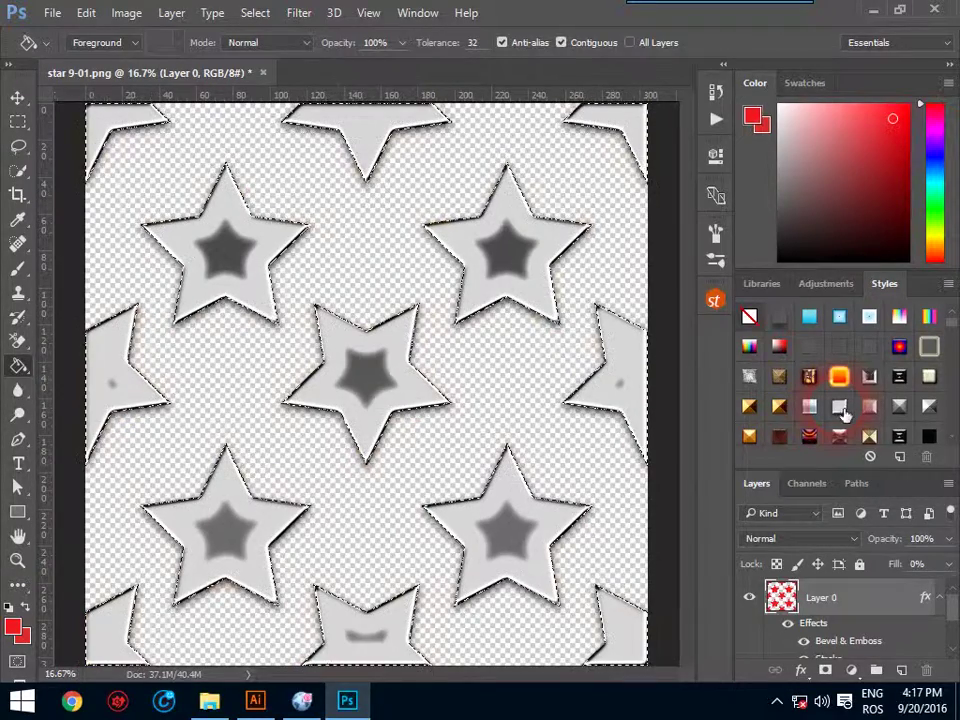
Step: Try a gold pattern overlay style, then settle on a grey metal bevel style
scroll(817, 410, "down", 1)
scroll(817, 410, "down", 1)
scroll(817, 410, "down", 1)
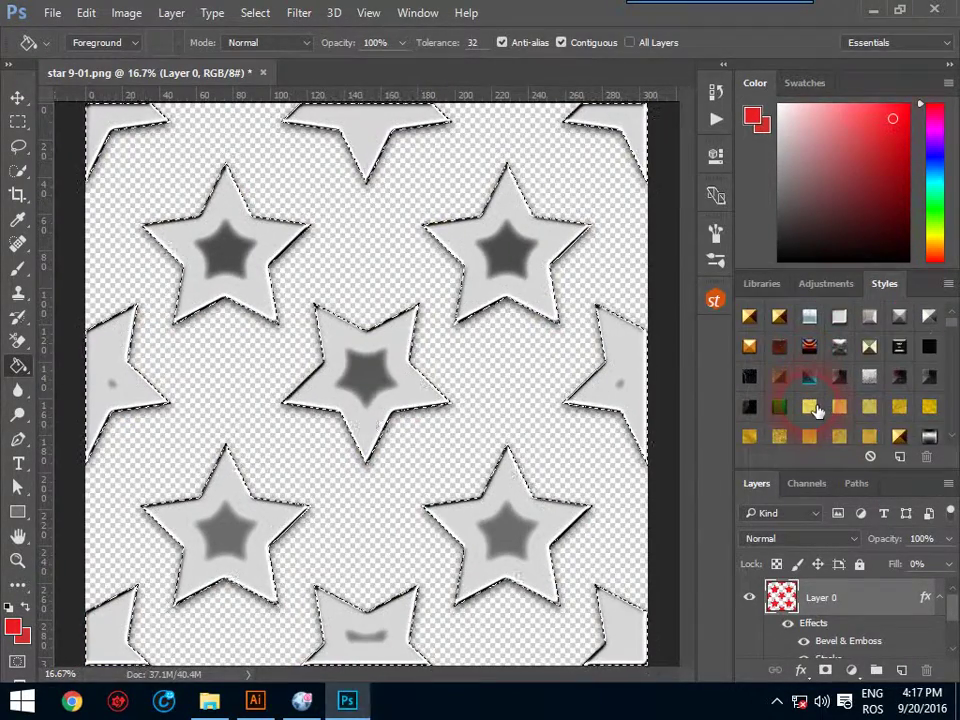
left_click(810, 408)
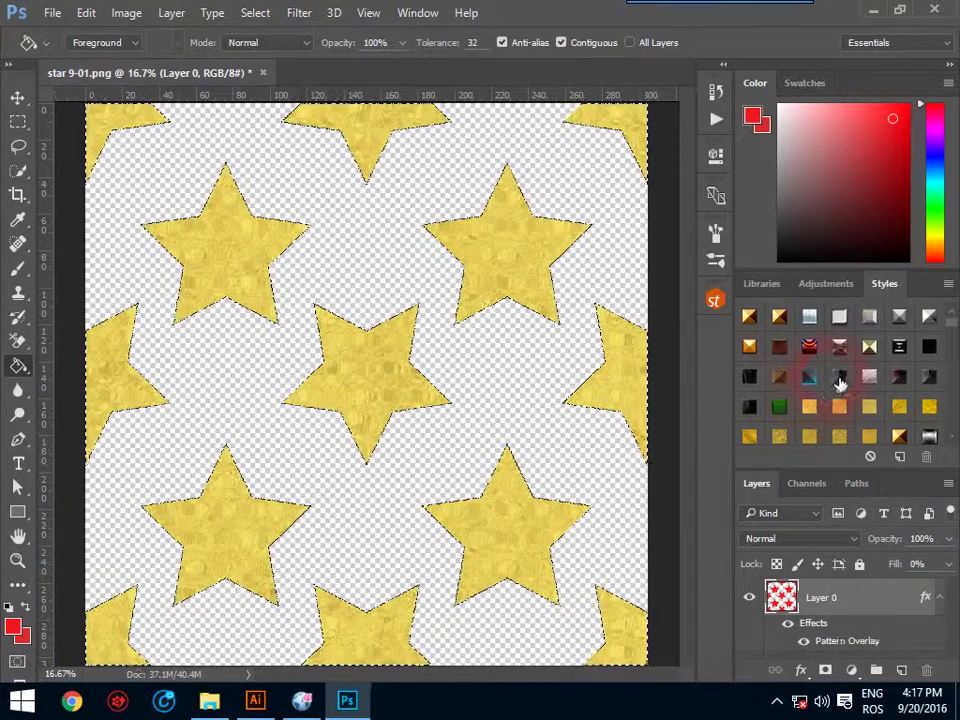
left_click(840, 380)
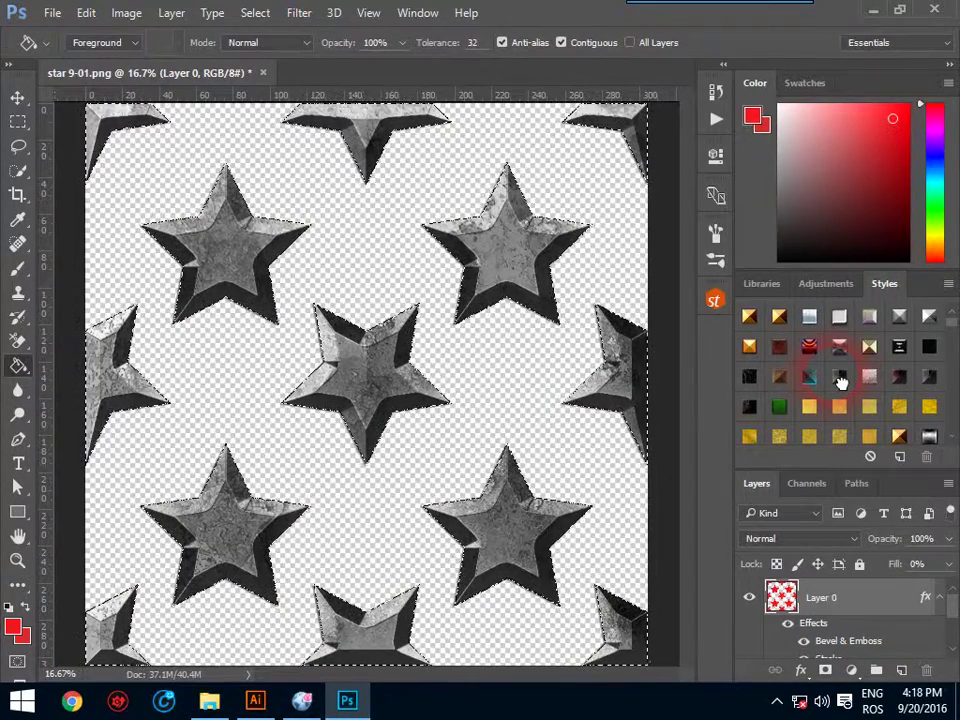
left_click(255, 12)
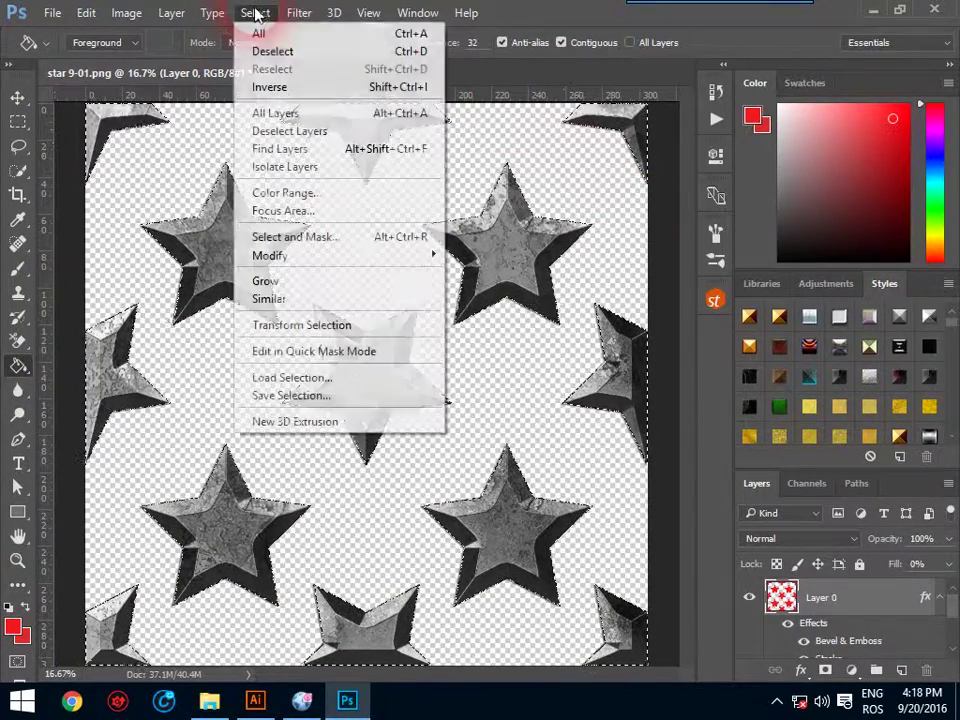
Step: Deselect the finished metallic grey stars
left_click(271, 51)
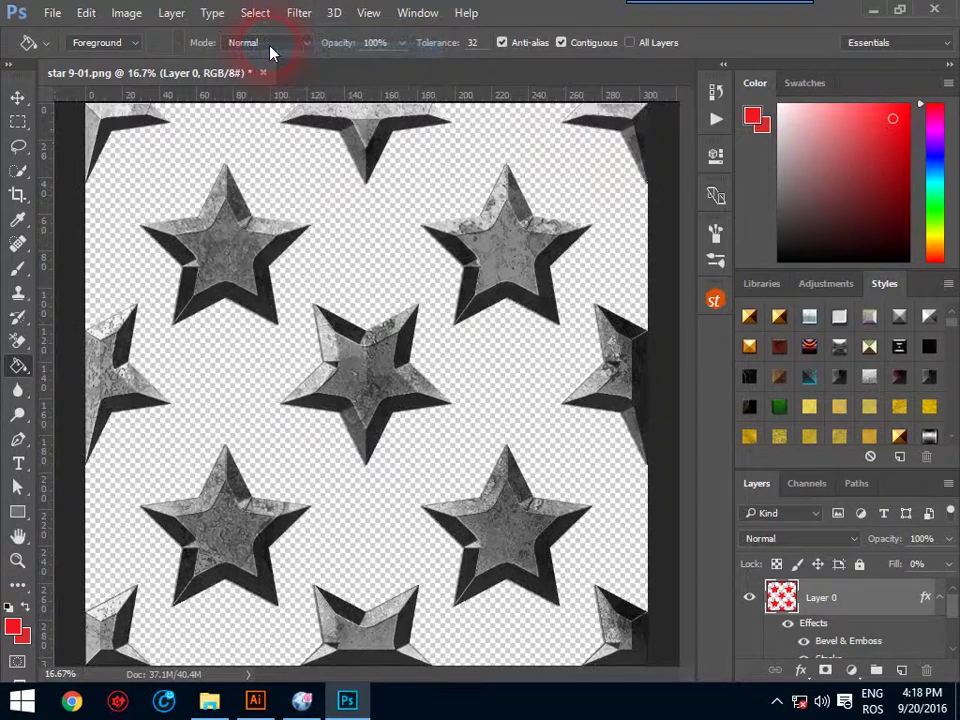